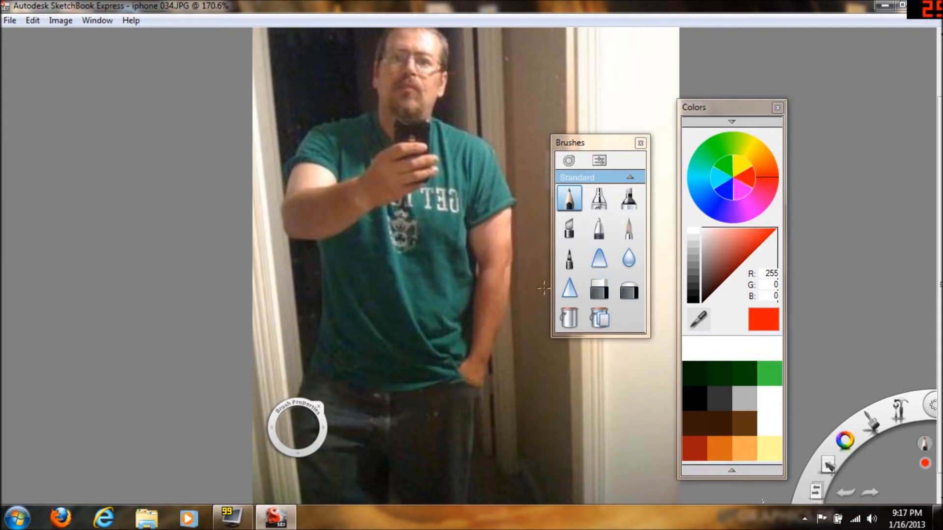
Step: Sample the pinkish skin tone (RGB 206, 141, 132) and pencil muscle lines near the outer edge of the upper arm beside the doorframe
{"action": "scroll", "coordinate": [489, 293], "scroll_direction": "up", "scroll_amount": 7}
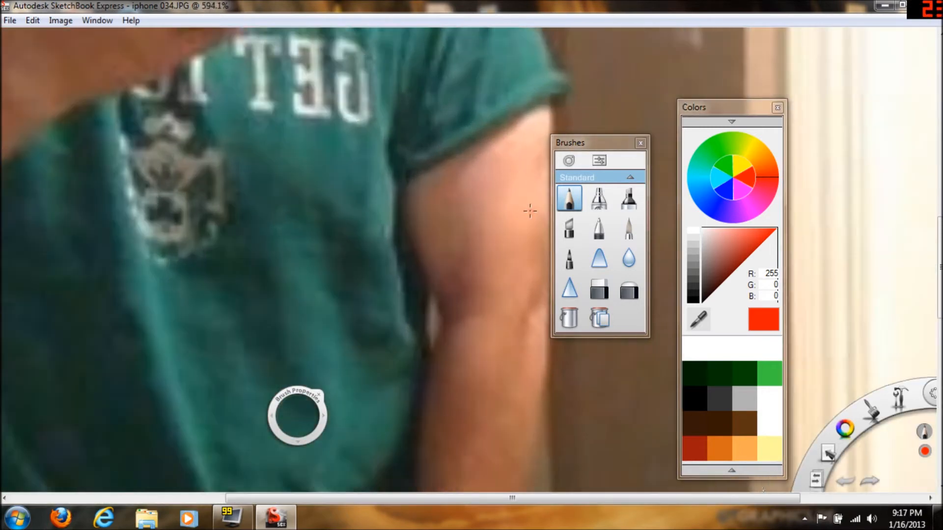
{"action": "scroll", "coordinate": [530, 211], "scroll_direction": "up", "scroll_amount": 2}
{"action": "left_click", "coordinate": [640, 143]}
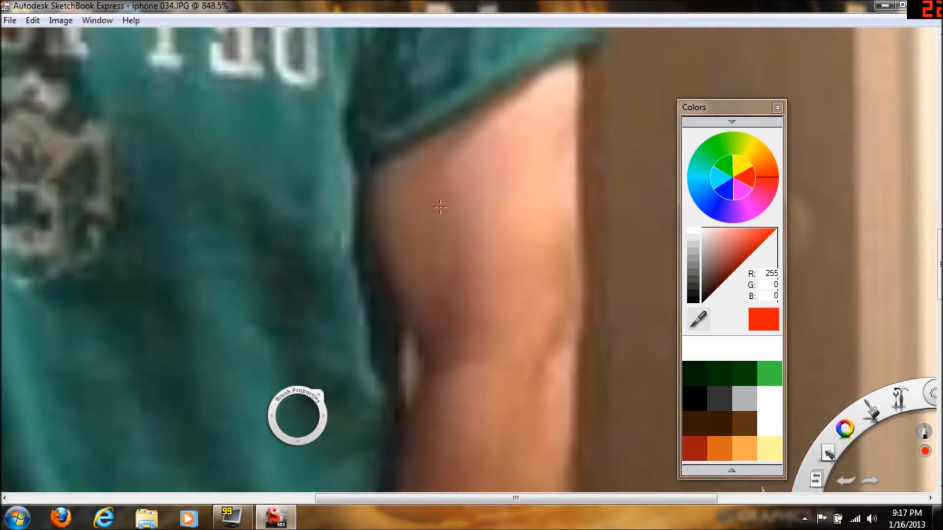
{"action": "scroll", "coordinate": [440, 207], "scroll_direction": "up", "scroll_amount": 1}
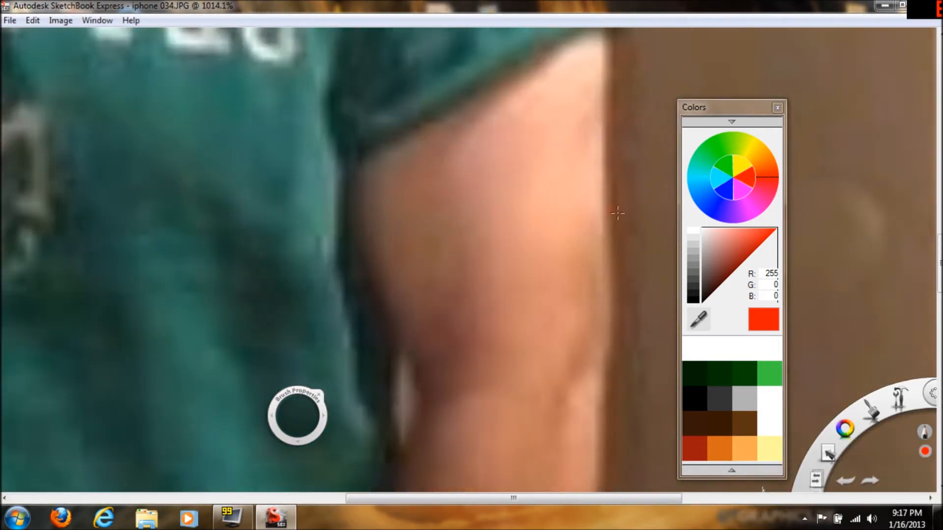
{"action": "left_click", "coordinate": [699, 320]}
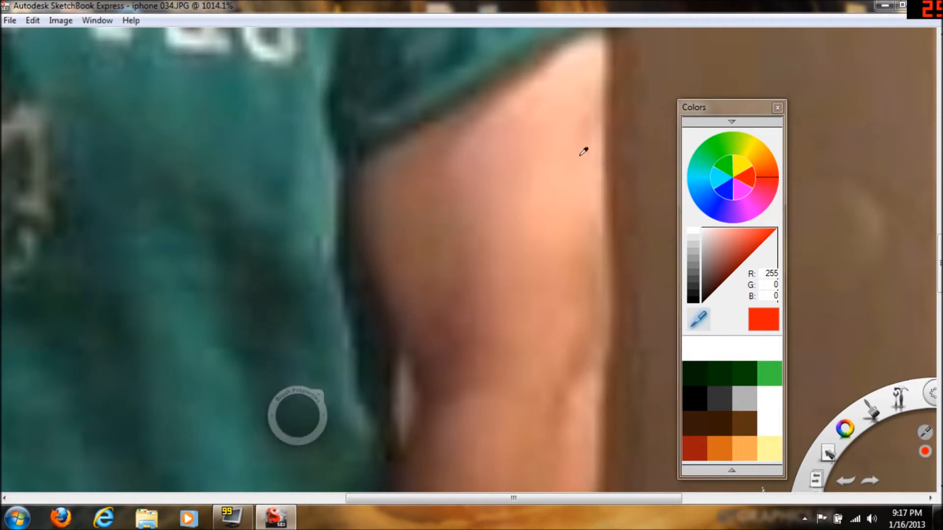
{"action": "left_click", "coordinate": [489, 155]}
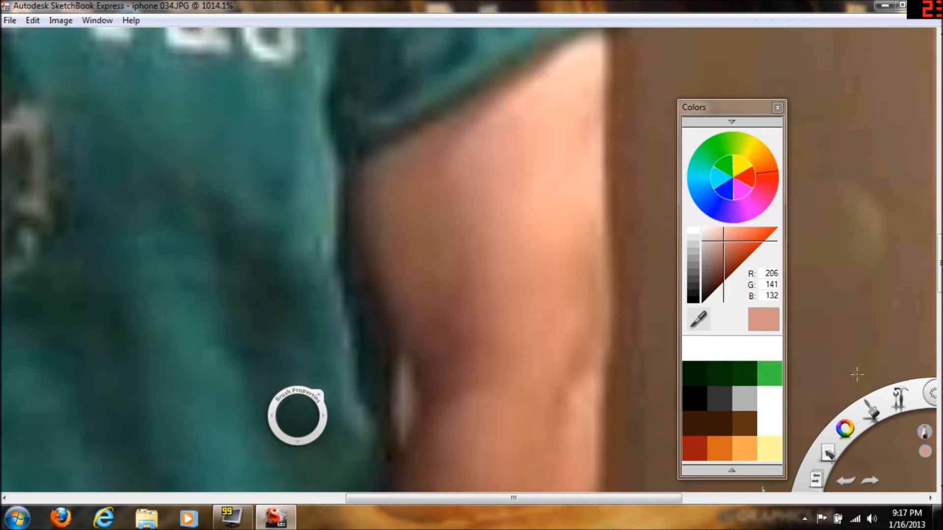
{"action": "left_click_drag", "start_coordinate": [871, 410], "coordinate": [865, 371]}
{"action": "left_click", "coordinate": [578, 145]}
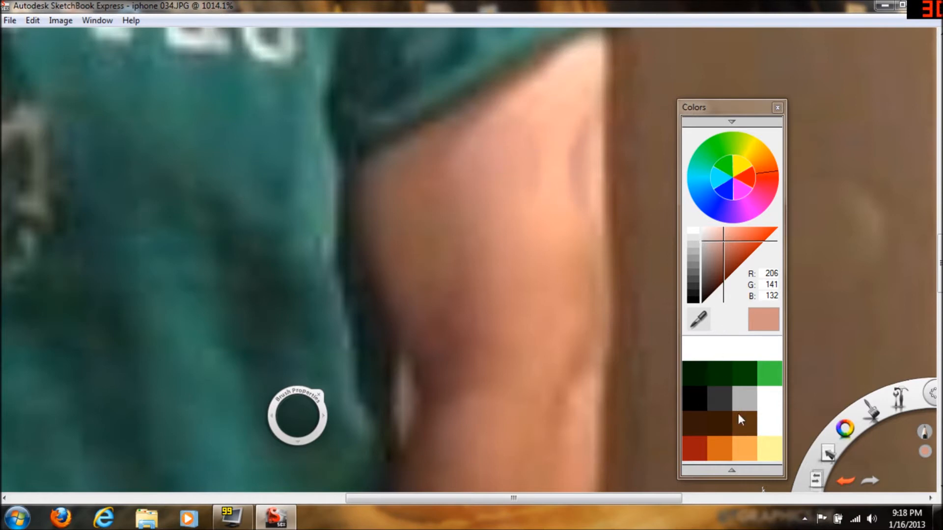
Step: Sample a lighter skin tone (RGB 234, 163, 142) and soften the new lines on the outer upper arm
{"action": "left_click", "coordinate": [697, 321]}
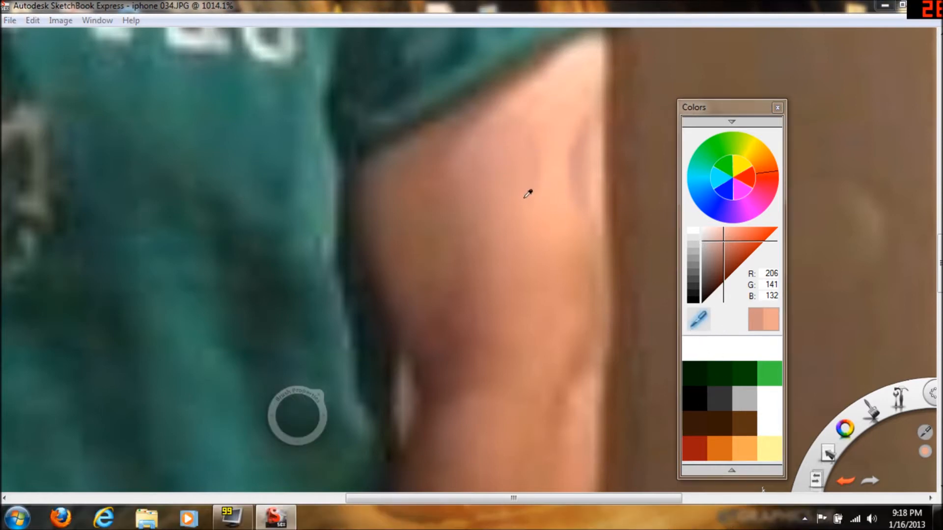
{"action": "left_click", "coordinate": [571, 147]}
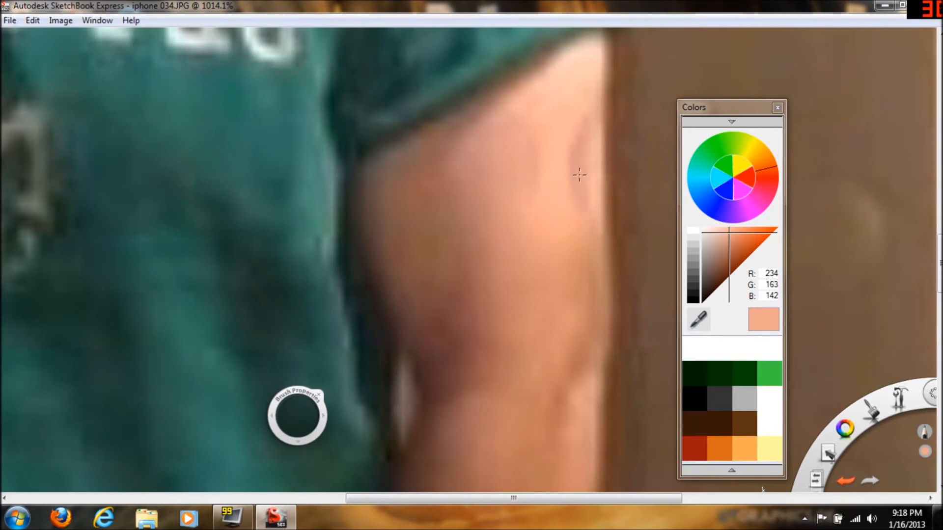
{"action": "scroll", "coordinate": [507, 196], "scroll_direction": "down", "scroll_amount": 8}
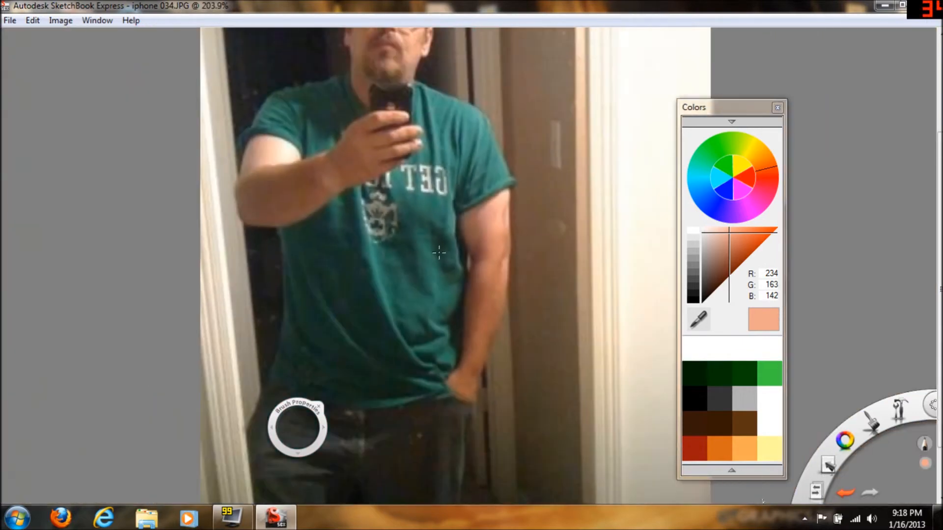
{"action": "scroll", "coordinate": [432, 246], "scroll_direction": "up", "scroll_amount": 5}
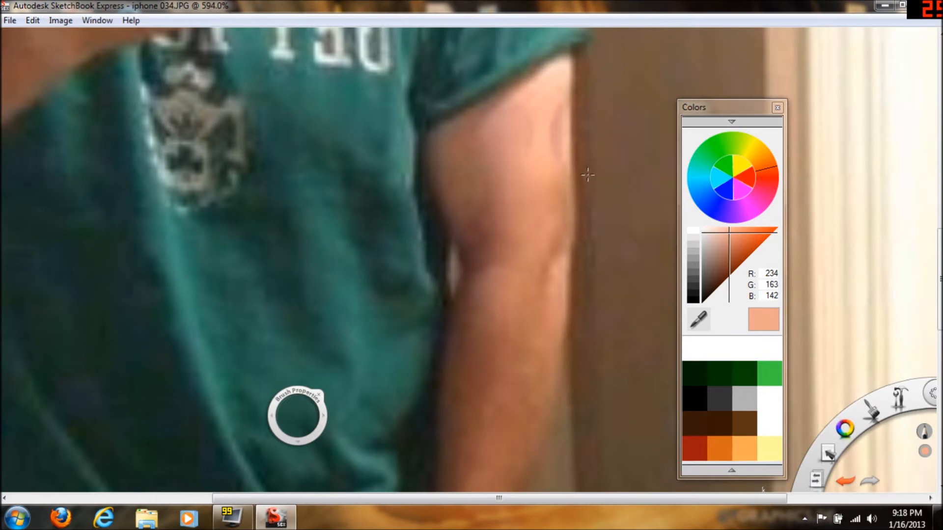
Step: Sample darker skin tones (RGB 164, 107, 96 and 136, 91, 72) and shade a line down the middle of the upper arm
{"action": "left_click", "coordinate": [701, 320]}
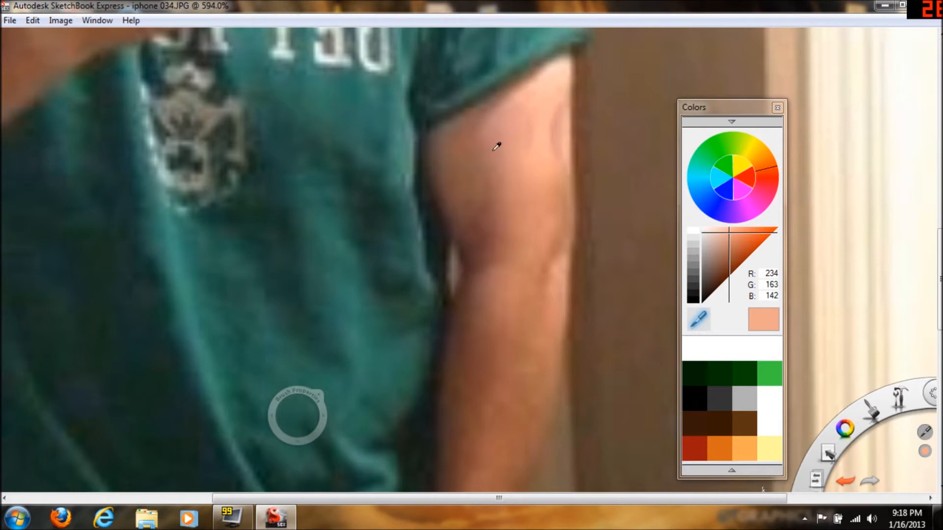
{"action": "left_click", "coordinate": [526, 171]}
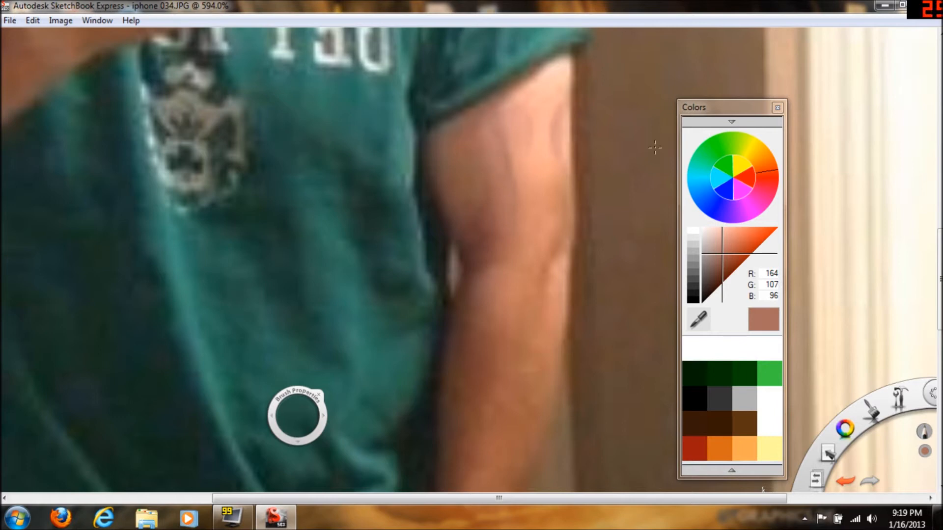
{"action": "left_click", "coordinate": [699, 321]}
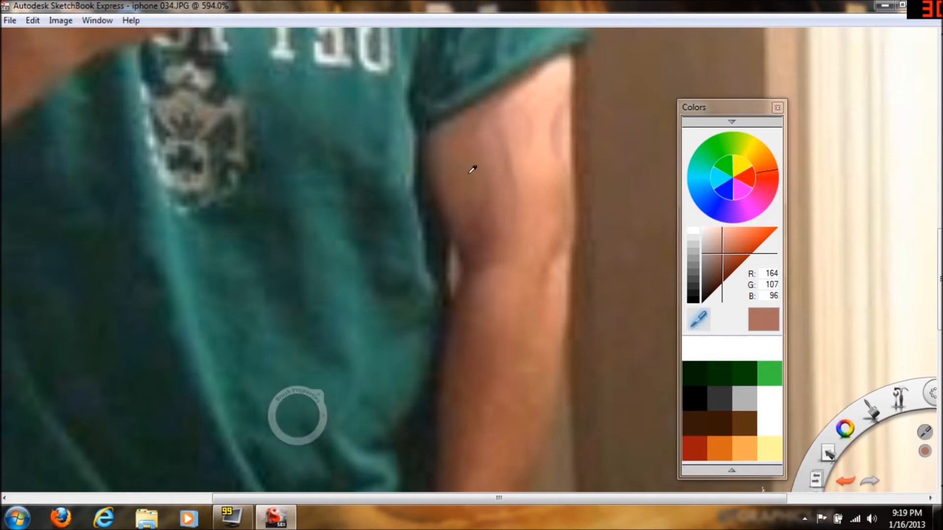
{"action": "left_click", "coordinate": [472, 183]}
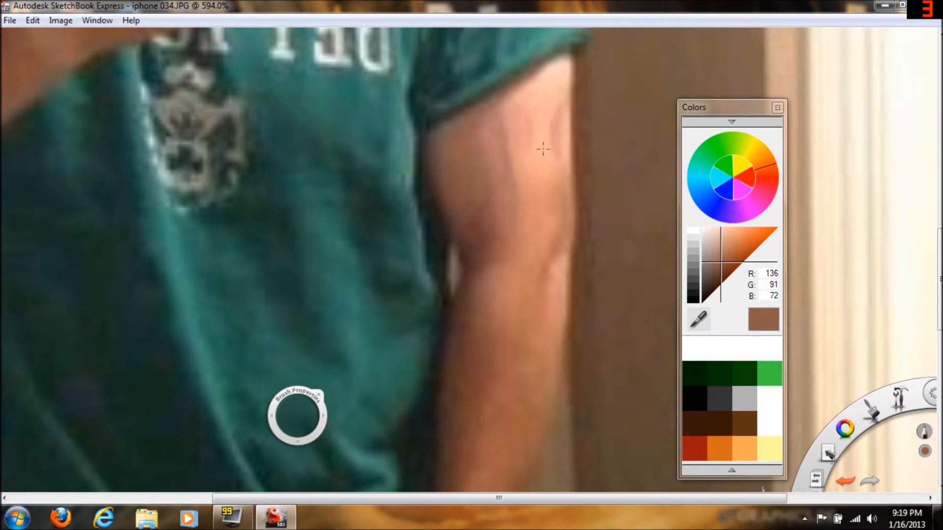
Step: Sample lighter skin tones (RGB 214, 138, 114 and 253, 194, 172) and paint highlights between the shaded muscle lines
{"action": "left_click", "coordinate": [699, 320]}
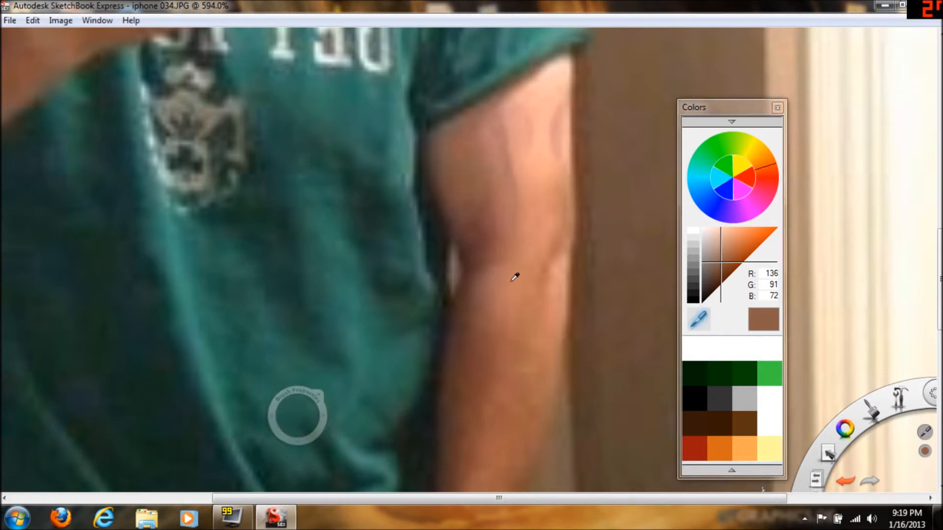
{"action": "left_click", "coordinate": [541, 217]}
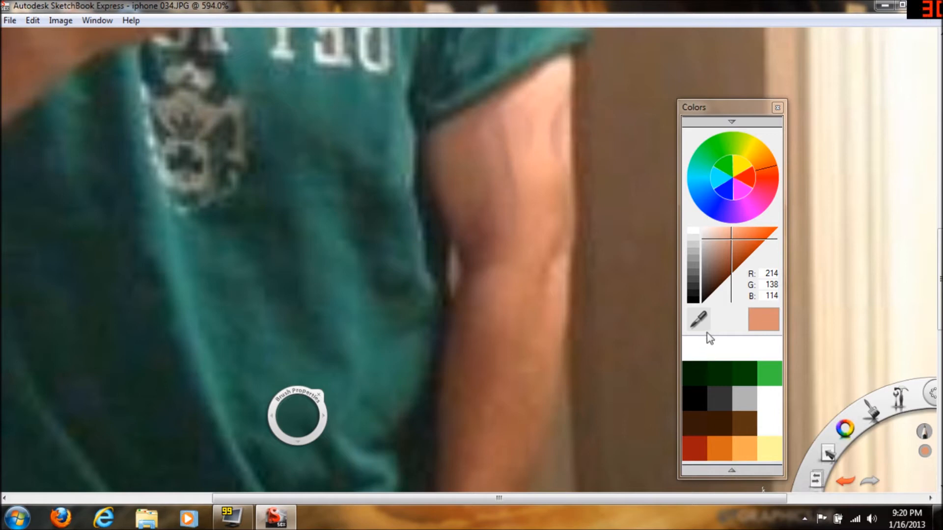
{"action": "left_click", "coordinate": [701, 320]}
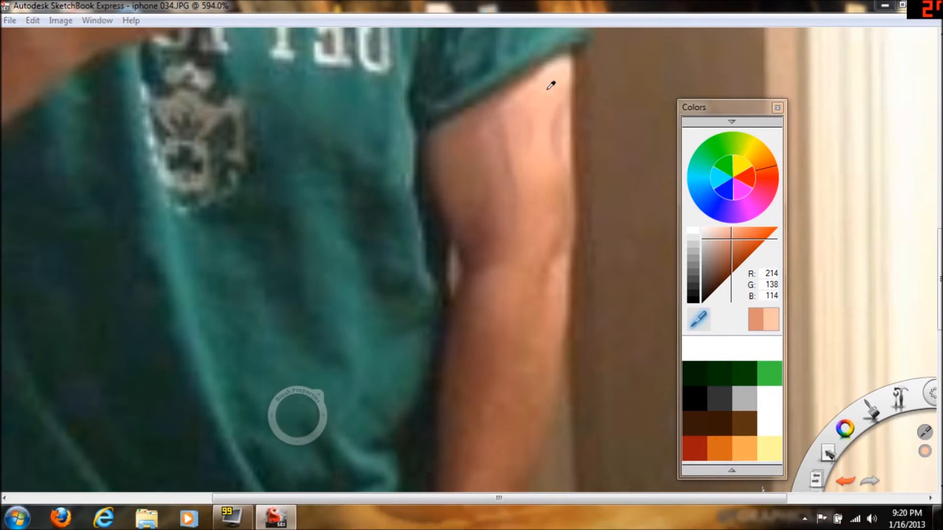
{"action": "left_click", "coordinate": [530, 132]}
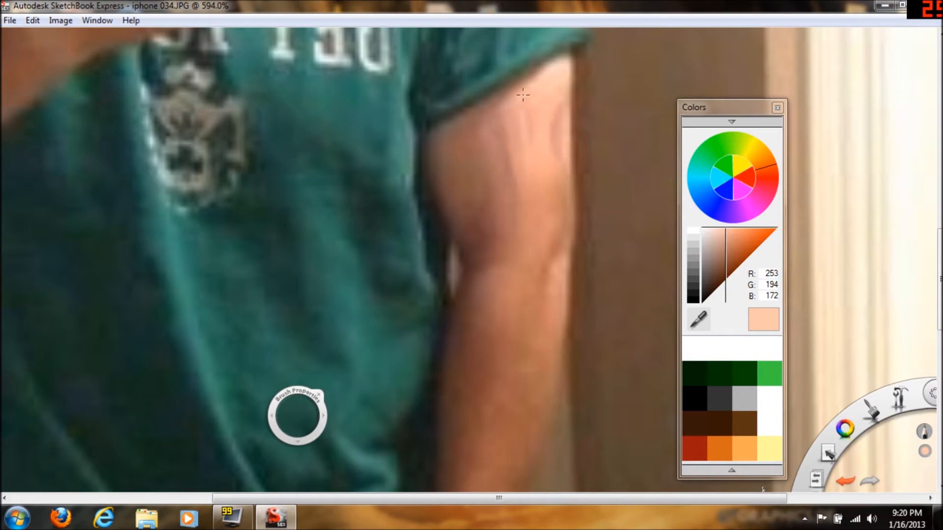
{"action": "scroll", "coordinate": [516, 191], "scroll_direction": "down", "scroll_amount": 6}
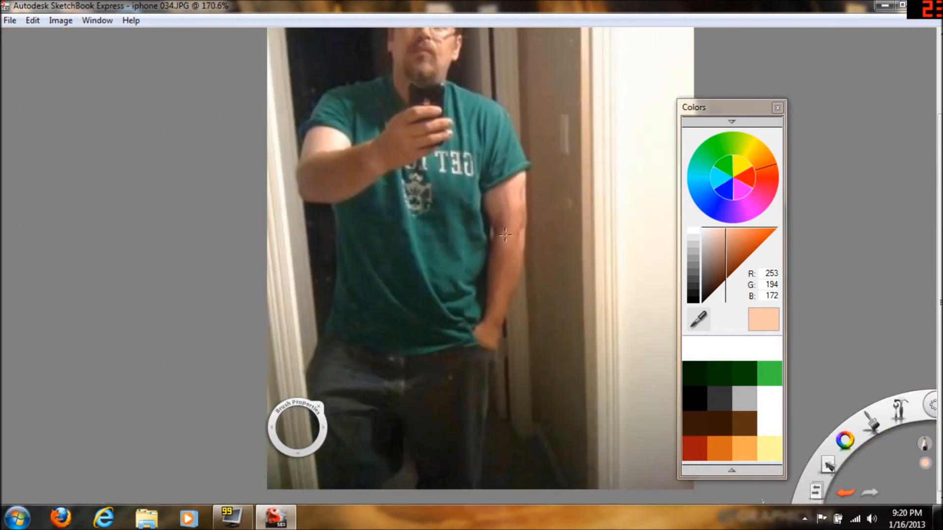
Step: Add muscle detail on the inner upper arm, sampling RGB 120, 84, 69, then 218, 149, 134 and 108, 80, 67
{"action": "scroll", "coordinate": [546, 260], "scroll_direction": "up", "scroll_amount": 5}
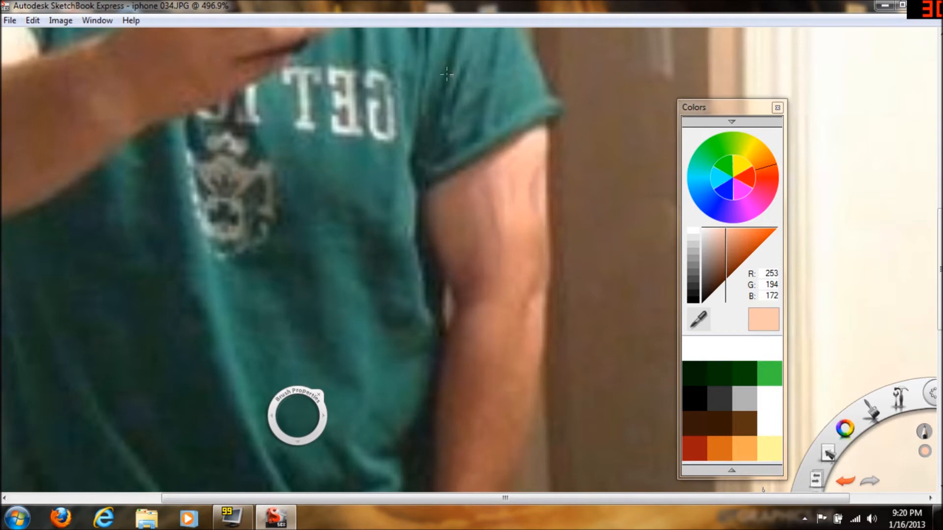
{"action": "left_click", "coordinate": [698, 318]}
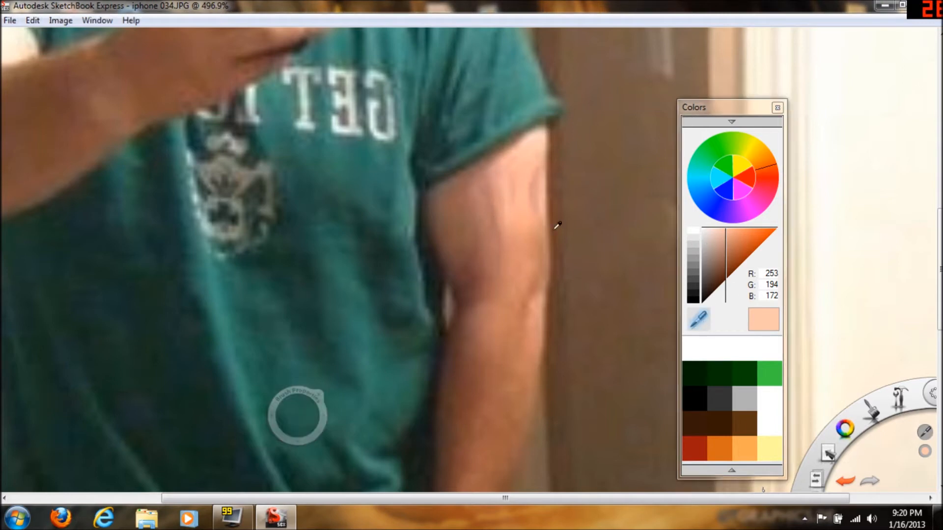
{"action": "left_click", "coordinate": [466, 213]}
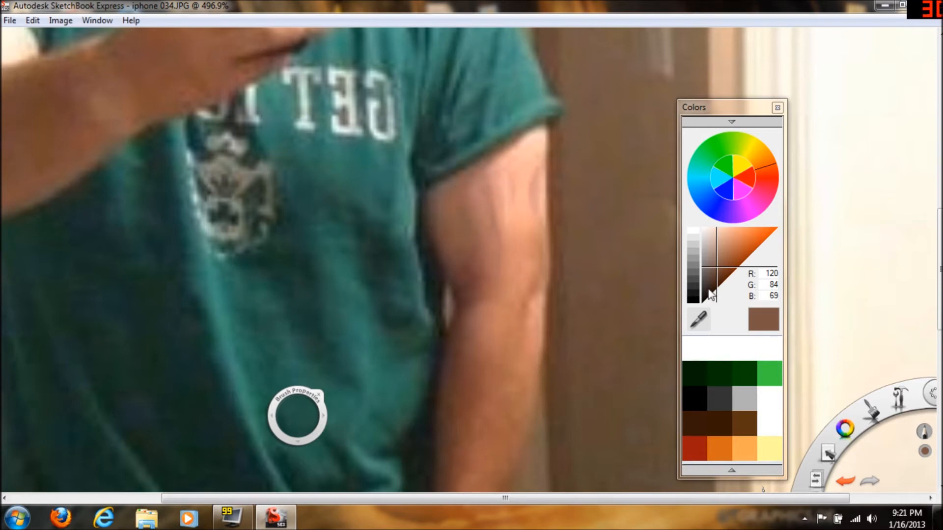
{"action": "left_click", "coordinate": [698, 319]}
{"action": "left_click", "coordinate": [498, 195]}
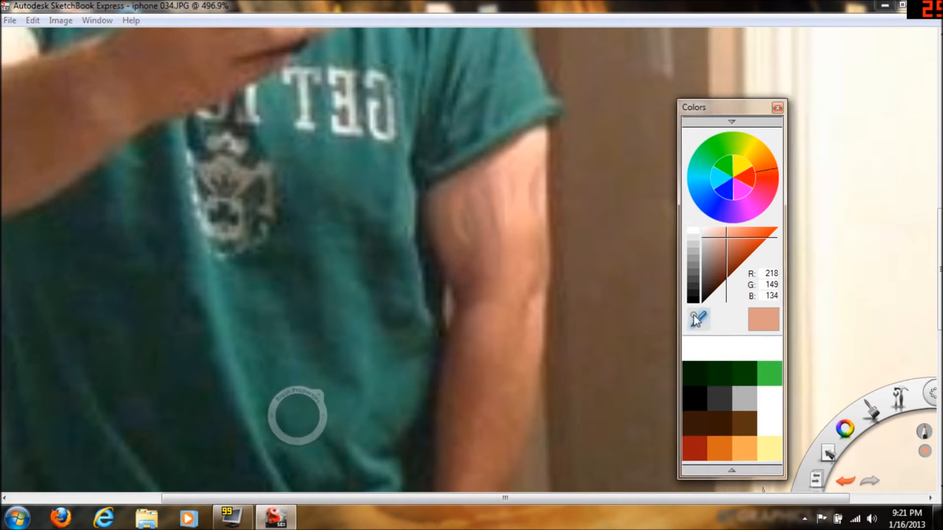
{"action": "left_click", "coordinate": [447, 219], "text": "alt"}
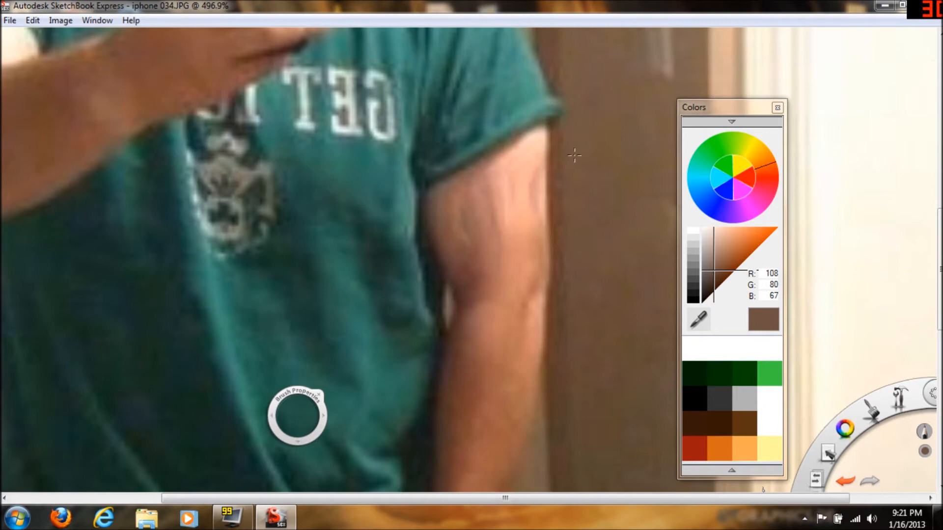
Step: Sample mid skin tones (RGB 173, 112, 100 and 175, 113, 100) for contouring the lower curve of the biceps
{"action": "scroll", "coordinate": [664, 280], "scroll_direction": "down", "scroll_amount": 5}
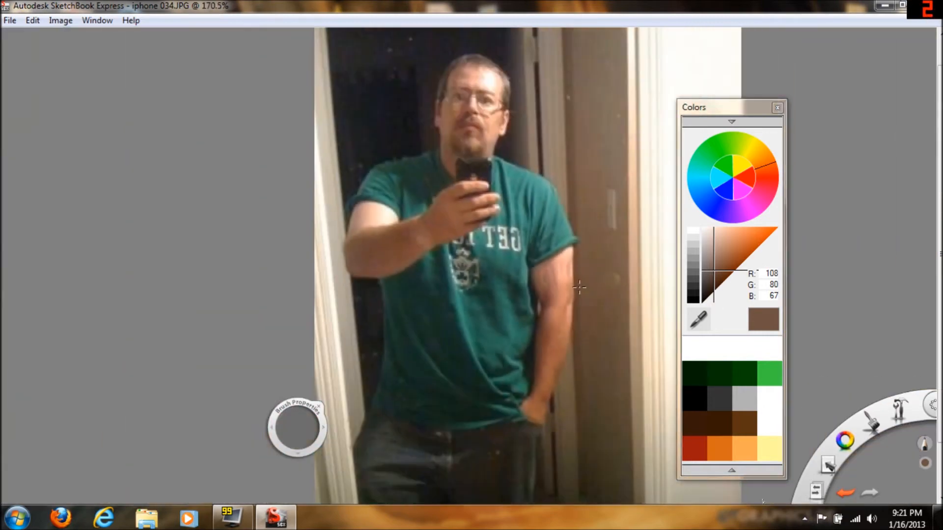
{"action": "scroll", "coordinate": [571, 293], "scroll_direction": "up", "scroll_amount": 3}
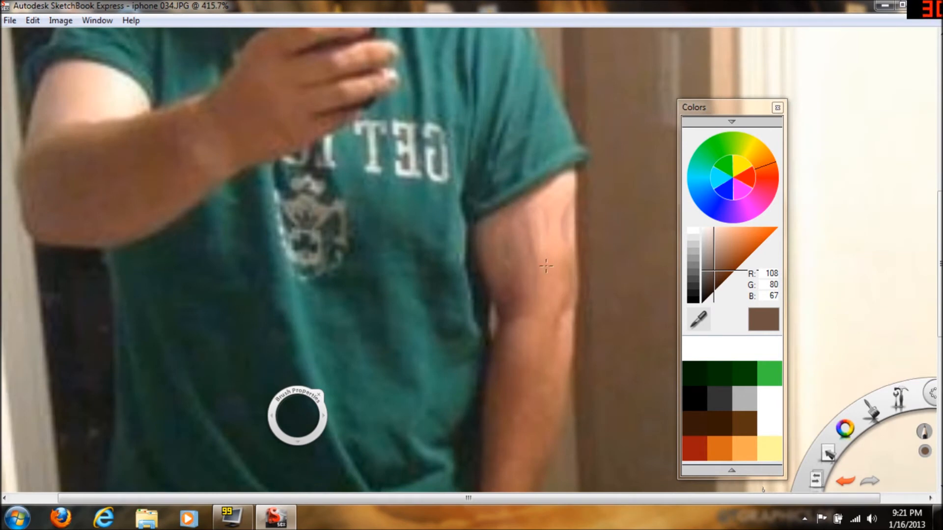
{"action": "key", "text": "alt"}
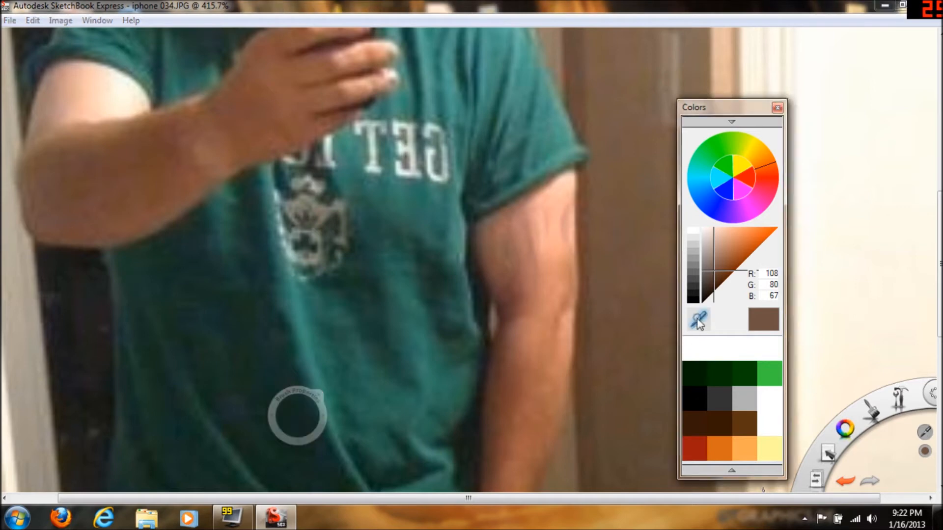
{"action": "left_click", "coordinate": [534, 239], "text": "alt"}
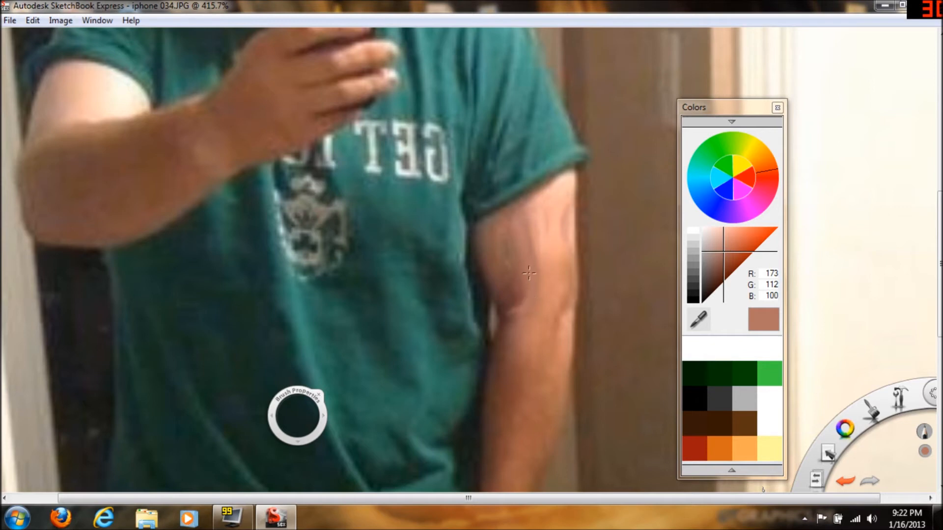
{"action": "left_click", "coordinate": [700, 320]}
{"action": "left_click", "coordinate": [536, 269]}
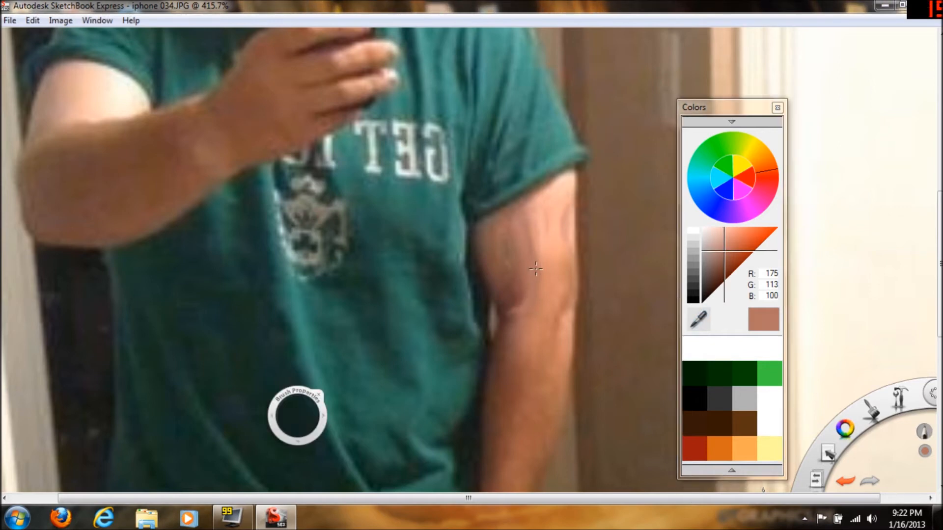
Step: Sample dark skin tones (RGB 91, 52, 52 and 117, 74, 60) and deepen the shadow lines around the biceps
{"action": "left_click", "coordinate": [701, 322]}
{"action": "left_click", "coordinate": [507, 307]}
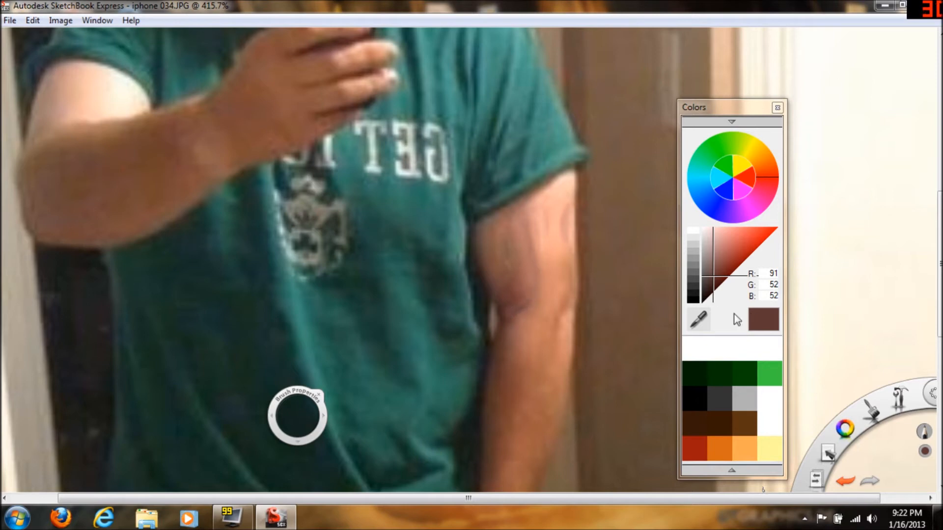
{"action": "left_click", "coordinate": [699, 319]}
{"action": "left_click", "coordinate": [509, 269]}
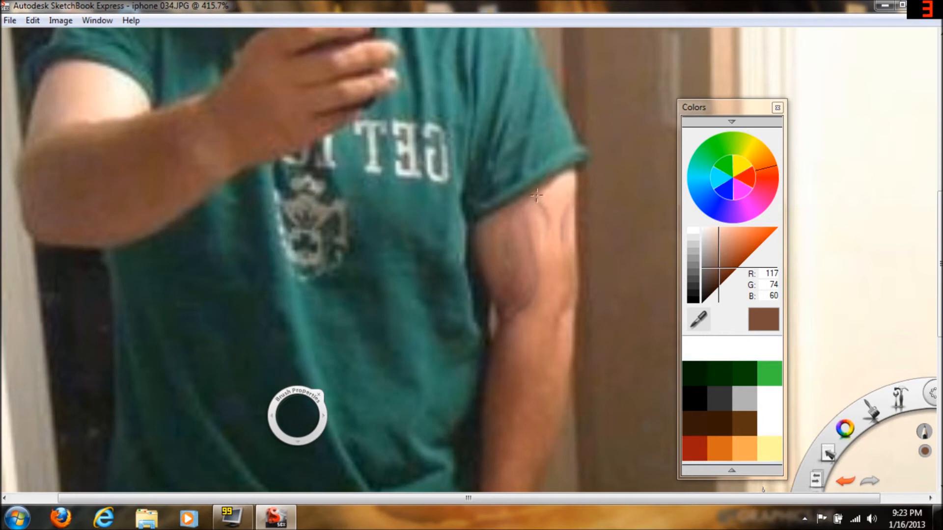
Step: Reopen the brush palette, place it beside the Colors palette, and choose the Blur brush for smoothing the arm shading
{"action": "mouse_move", "coordinate": [868, 412]}
{"action": "left_mouse_down"}
{"action": "mouse_move", "coordinate": [791, 351]}
{"action": "mouse_move", "coordinate": [867, 428]}
{"action": "mouse_move", "coordinate": [873, 415]}
{"action": "mouse_move", "coordinate": [855, 470]}
{"action": "left_mouse_up"}
{"action": "left_click", "coordinate": [877, 409]}
{"action": "left_click_drag", "start_coordinate": [659, 135], "coordinate": [894, 111]}
{"action": "left_click", "coordinate": [911, 227]}
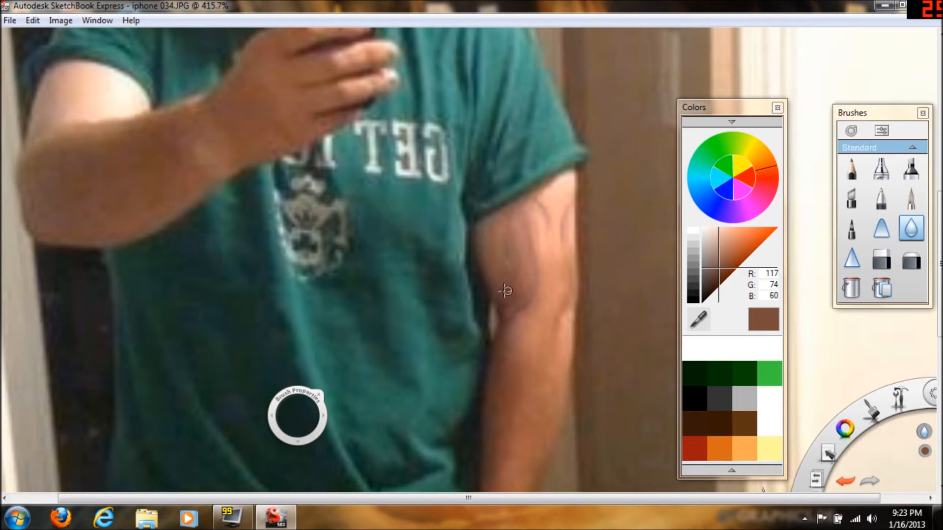
Step: Sample a light skin tone (RGB 253, 182, 160) and draw a Pencil highlight on the middle of the biceps
{"action": "scroll", "coordinate": [513, 259], "scroll_direction": "down", "scroll_amount": 6}
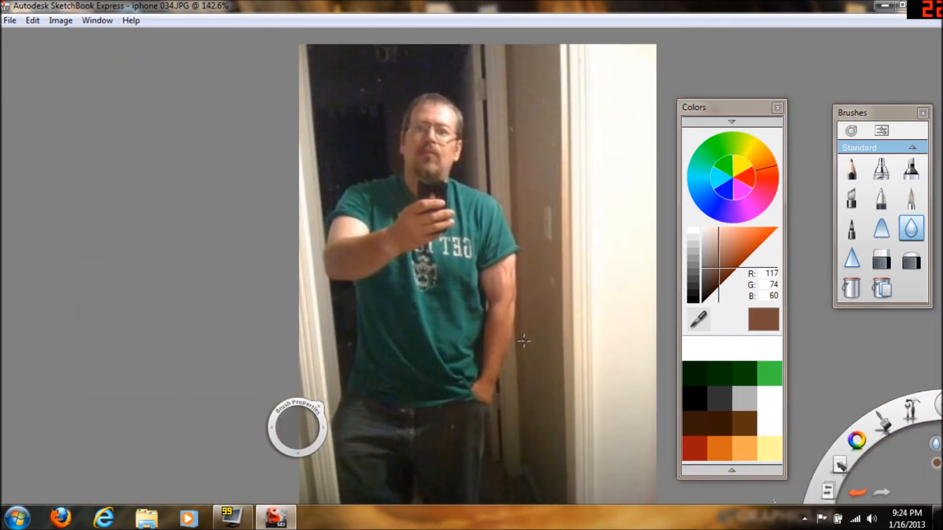
{"action": "scroll", "coordinate": [498, 295], "scroll_direction": "up", "scroll_amount": 6}
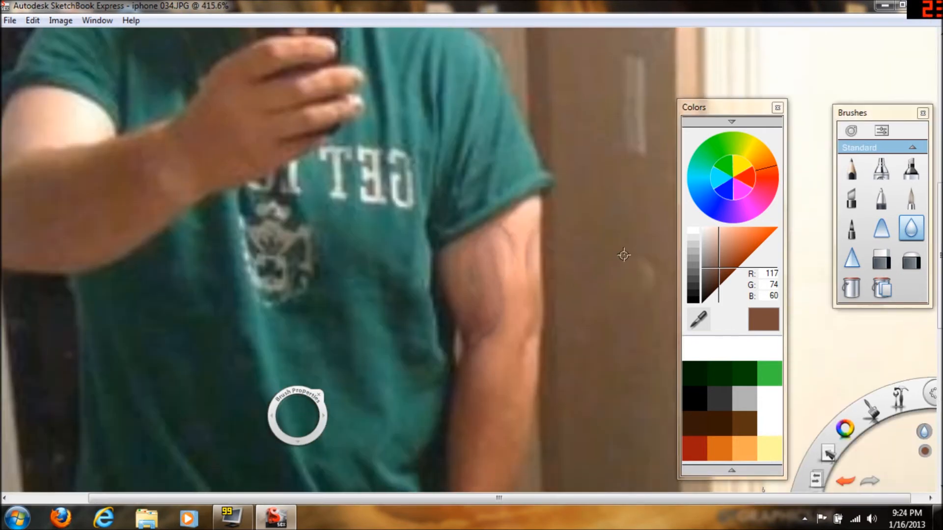
{"action": "left_click", "coordinate": [700, 320]}
{"action": "left_click", "coordinate": [469, 261]}
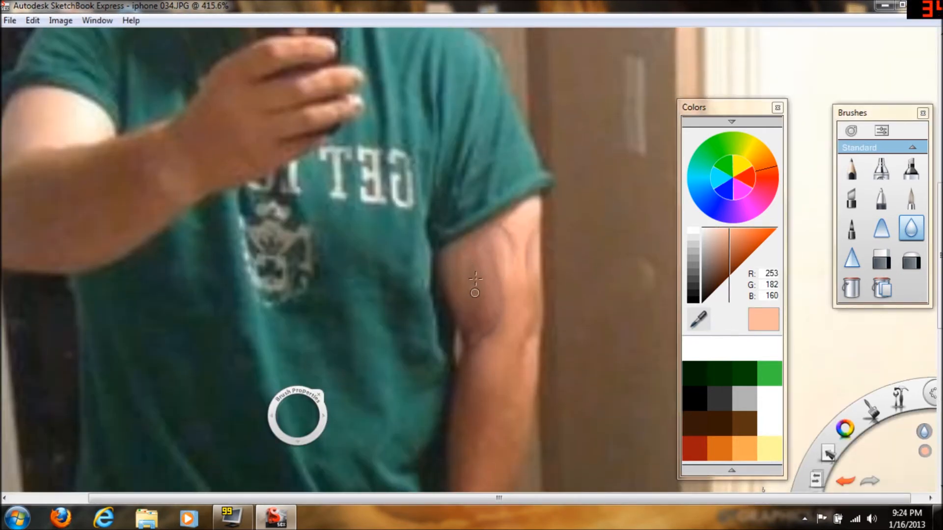
{"action": "left_click", "coordinate": [851, 173]}
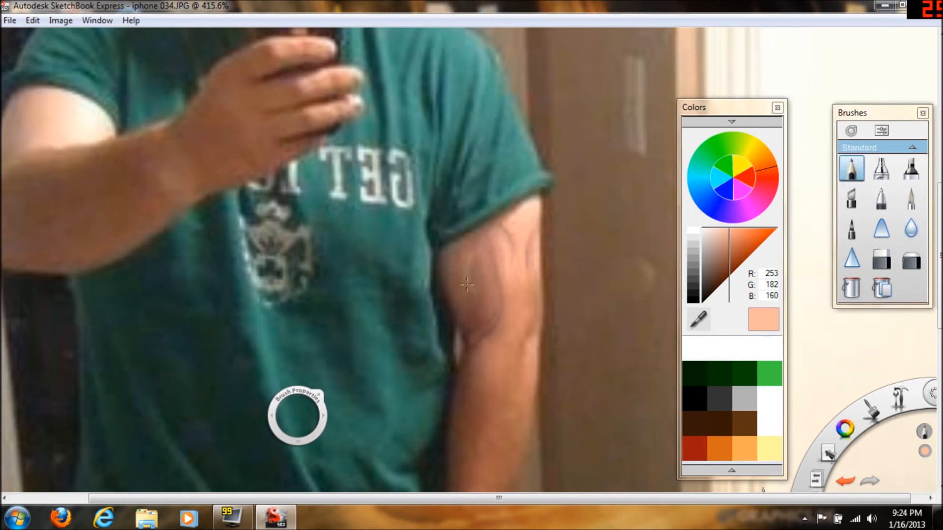
{"action": "mouse_move", "coordinate": [471, 283]}
{"action": "left_mouse_down"}
{"action": "mouse_move", "coordinate": [479, 312]}
{"action": "mouse_move", "coordinate": [472, 294]}
{"action": "left_mouse_up"}
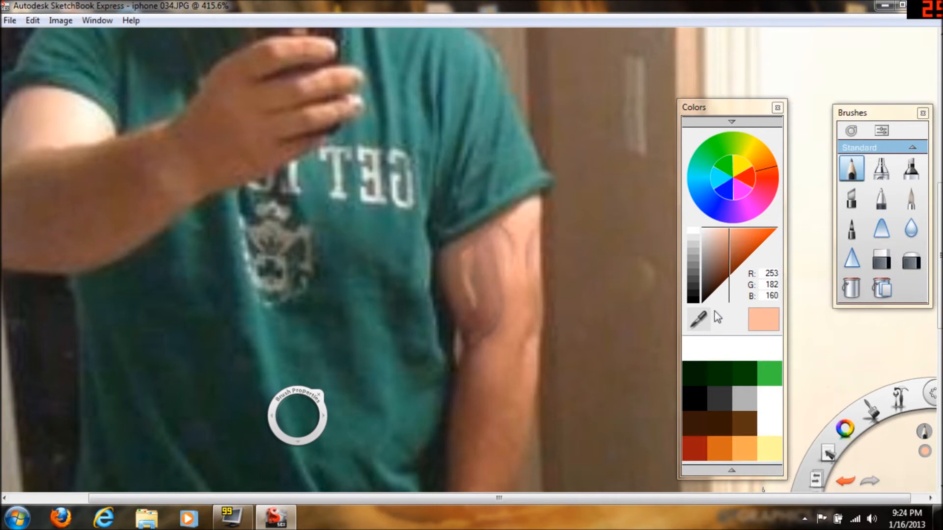
Step: Sample RGB 207, 141, 125, lighten the biceps with the Pencil, and smooth the strokes with the Blur brush
{"action": "left_click", "coordinate": [703, 320]}
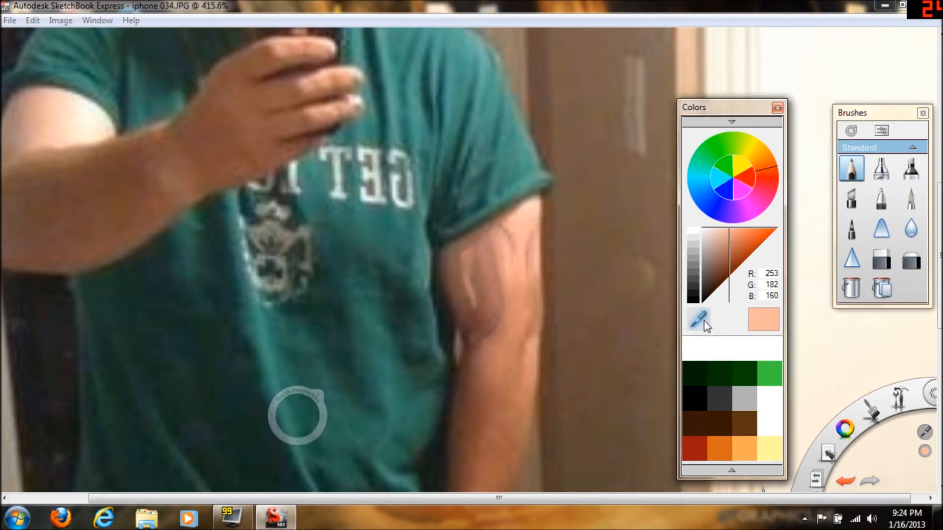
{"action": "left_click", "coordinate": [522, 329]}
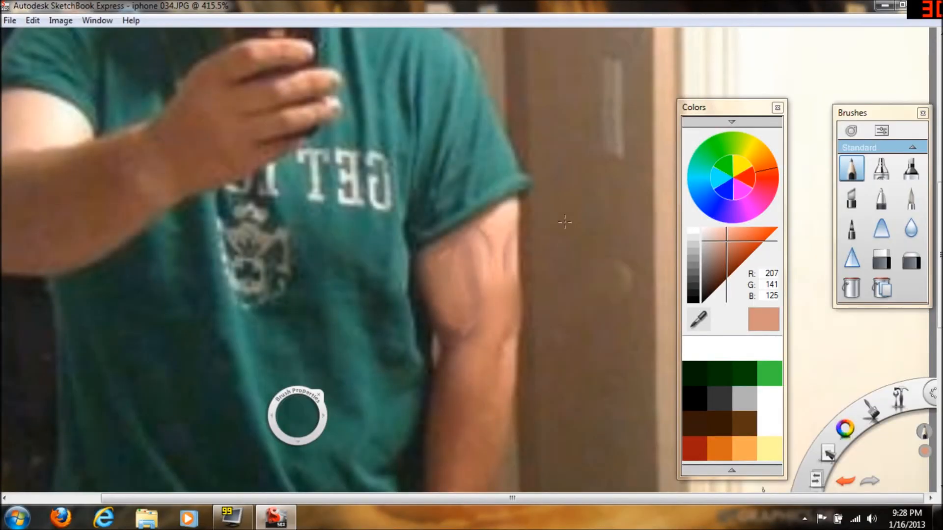
{"action": "left_click", "coordinate": [911, 229]}
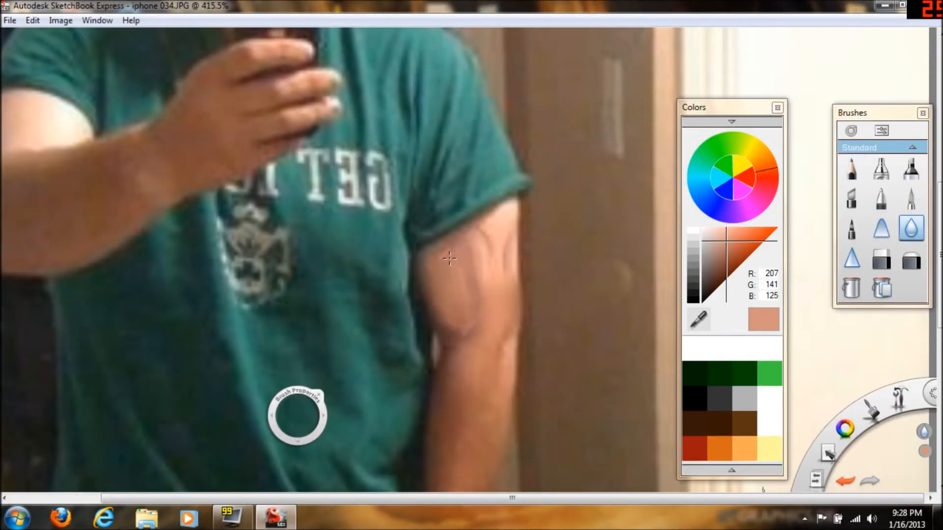
{"action": "mouse_move", "coordinate": [464, 255]}
{"action": "left_mouse_down"}
{"action": "mouse_move", "coordinate": [463, 315]}
{"action": "mouse_move", "coordinate": [449, 330]}
{"action": "mouse_move", "coordinate": [450, 321]}
{"action": "left_mouse_up"}
Step: Sample RGB 254, 198, 177, build out the outer edge of the upper arm below the sleeve with the Pencil, and choose Blur to smooth it
{"action": "left_click", "coordinate": [698, 319]}
{"action": "left_click", "coordinate": [517, 214]}
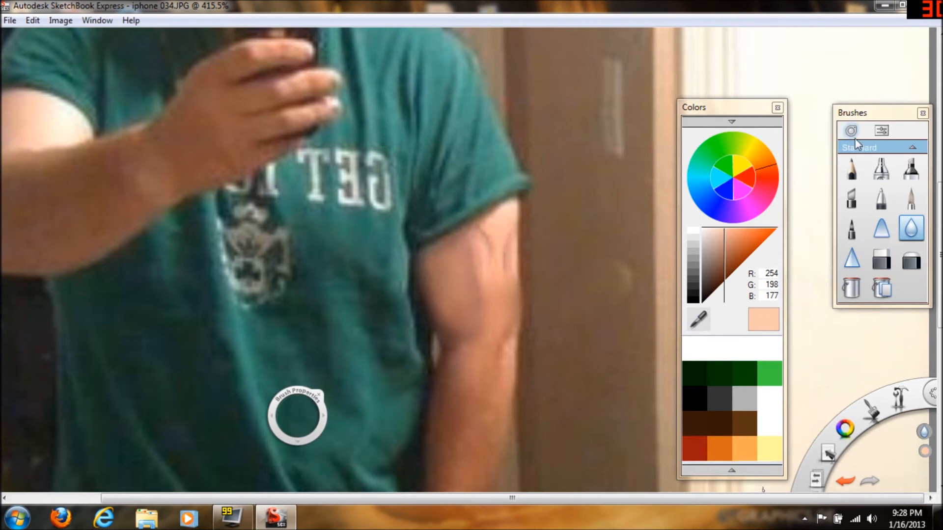
{"action": "left_click", "coordinate": [852, 168]}
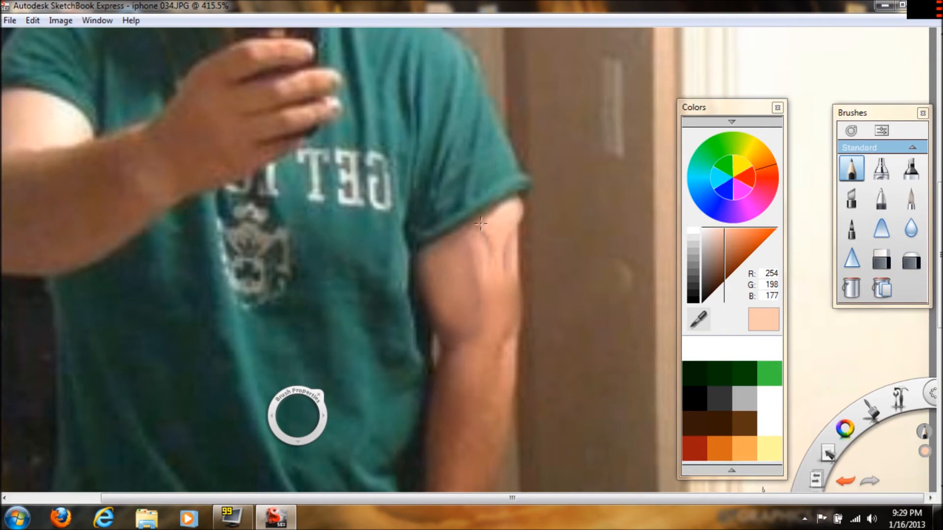
{"action": "scroll", "coordinate": [511, 220], "scroll_direction": "down", "scroll_amount": 5}
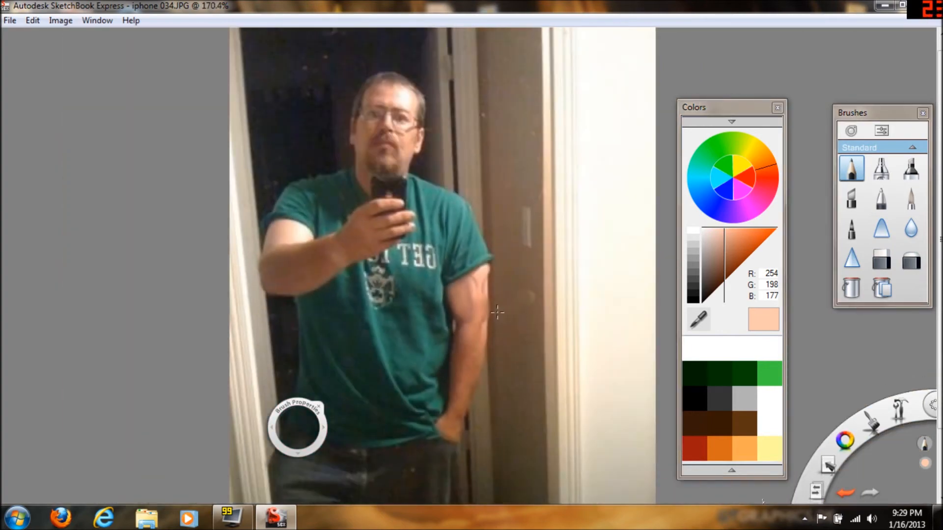
{"action": "scroll", "coordinate": [497, 312], "scroll_direction": "up", "scroll_amount": 5}
{"action": "left_click", "coordinate": [911, 227]}
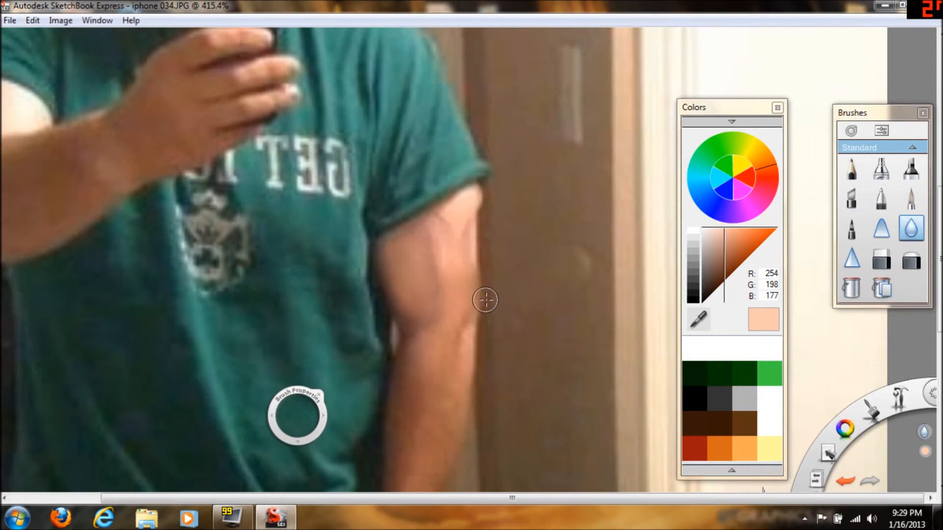
Step: Sample forearm skin tones (RGB 184, 115, 88 and 185, 111, 86) for Pencil shading of the lowered arm
{"action": "scroll", "coordinate": [486, 301], "scroll_direction": "down", "scroll_amount": 5}
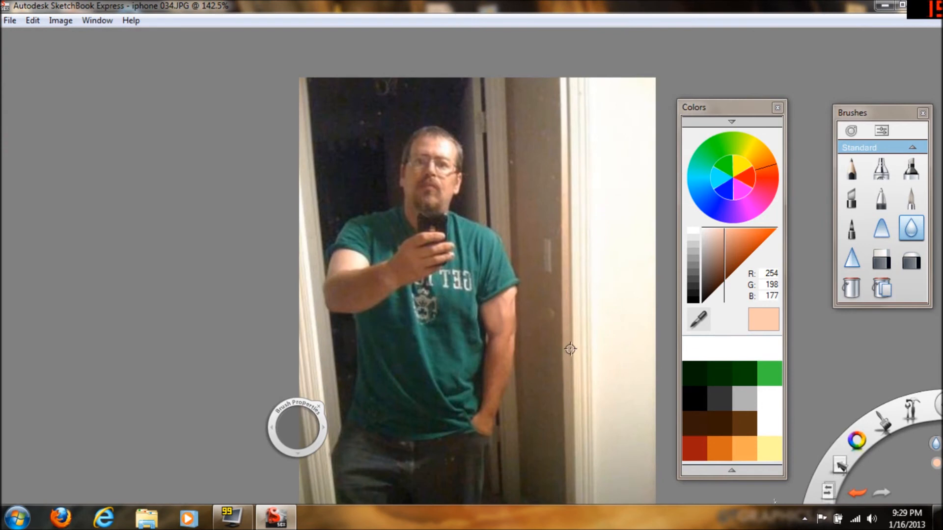
{"action": "scroll", "coordinate": [526, 339], "scroll_direction": "up", "scroll_amount": 4}
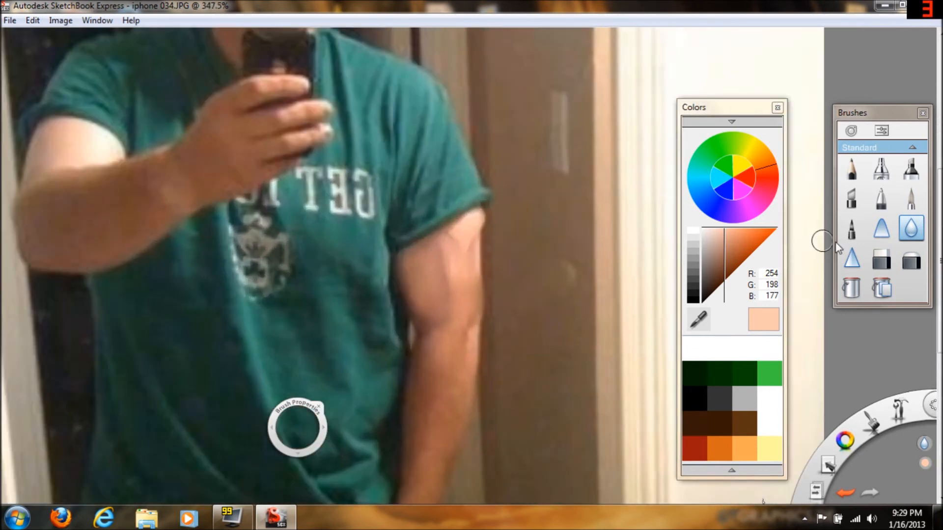
{"action": "left_click", "coordinate": [697, 320]}
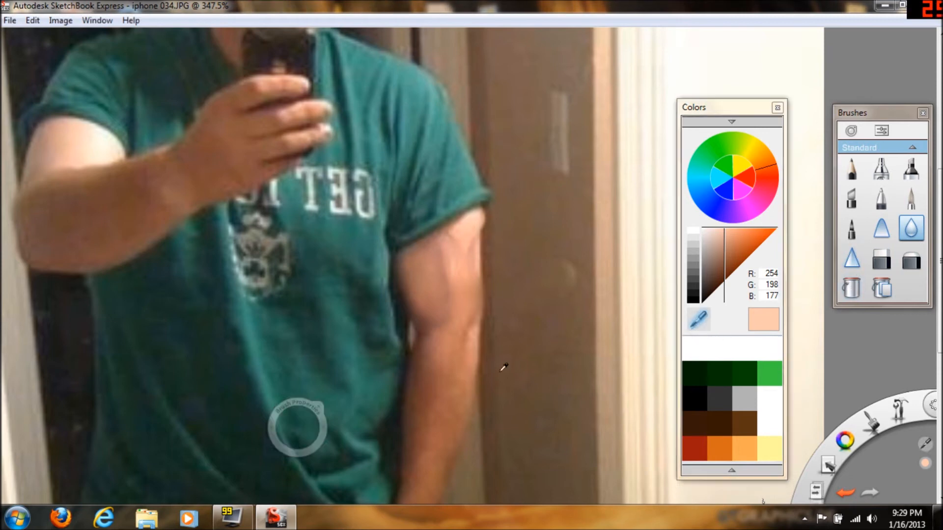
{"action": "left_click", "coordinate": [460, 353]}
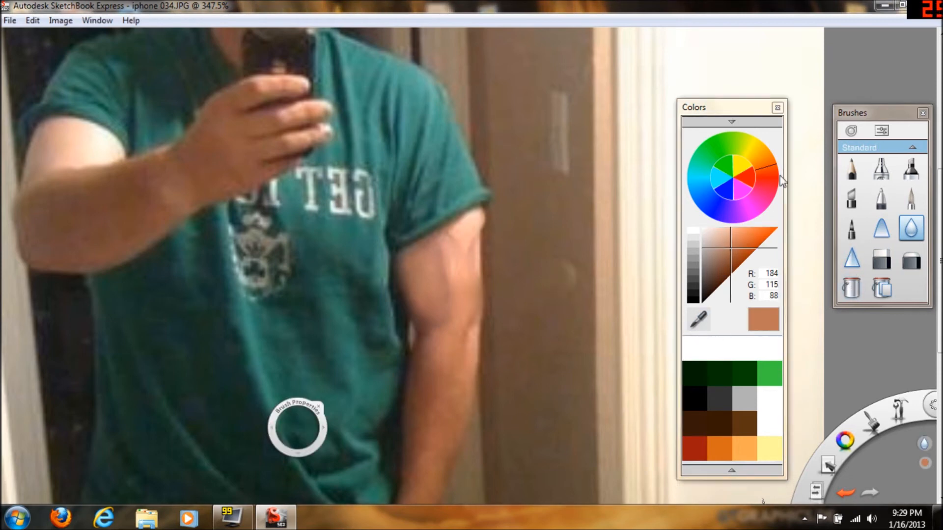
{"action": "scroll", "coordinate": [459, 413], "scroll_direction": "up", "scroll_amount": 3}
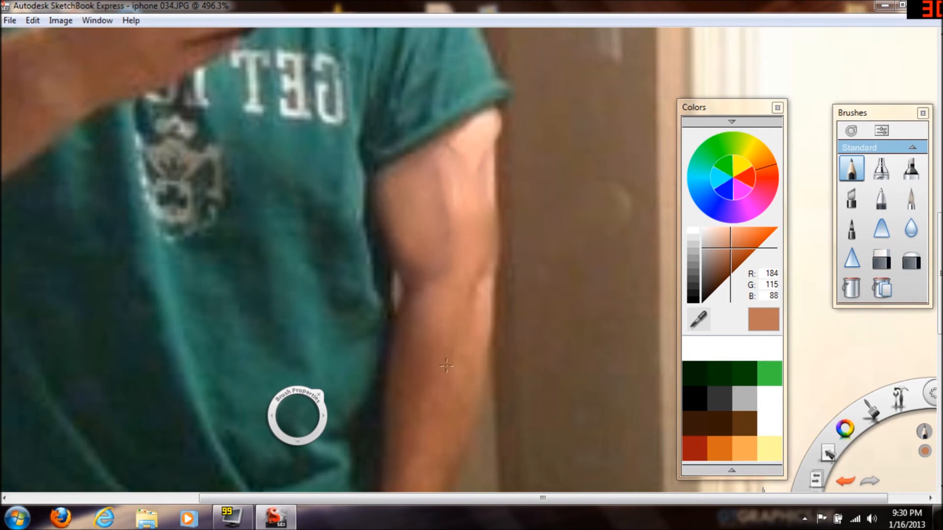
{"action": "left_click", "coordinate": [698, 320]}
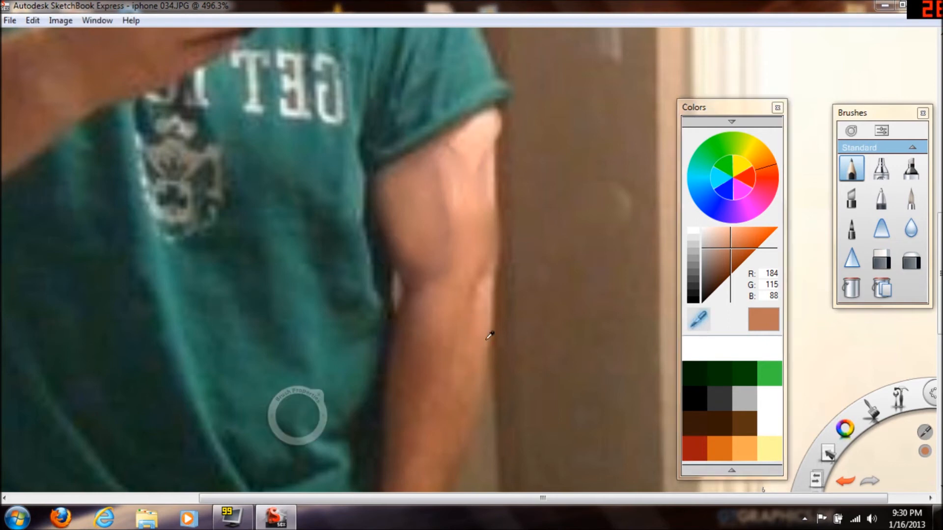
{"action": "left_click", "coordinate": [477, 296]}
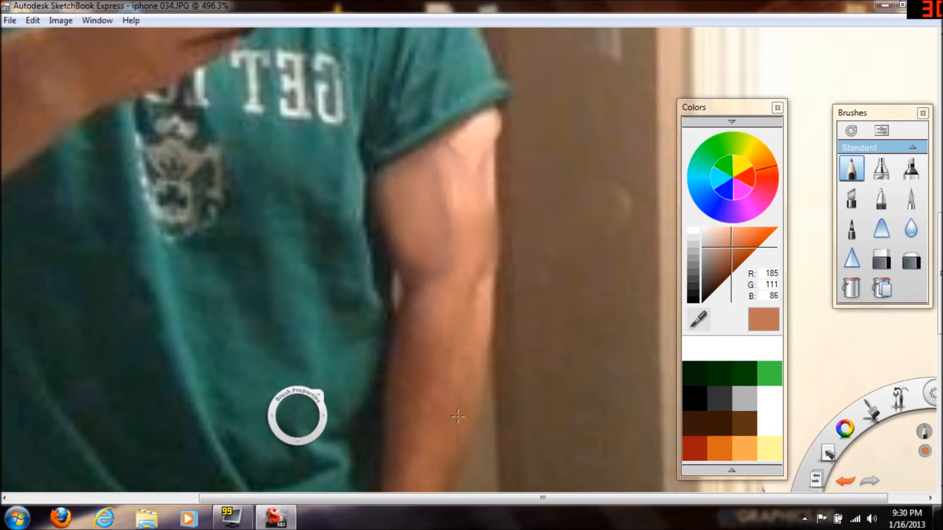
Step: Draw muscle shadow lines along the lowered forearm with the Pencil, sampling RGB 119, 64, 51 and 164, 105, 75
{"action": "left_click", "coordinate": [699, 320]}
{"action": "left_click", "coordinate": [473, 375]}
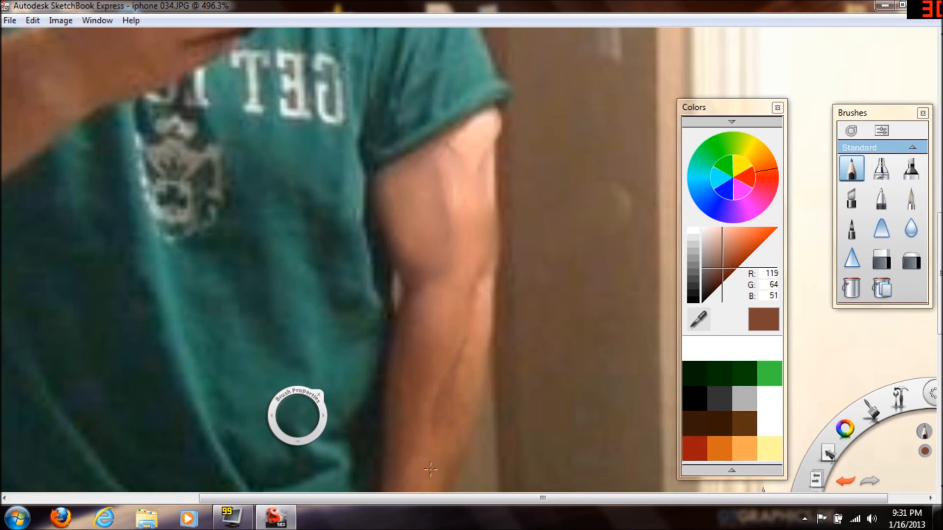
{"action": "left_click", "coordinate": [698, 320]}
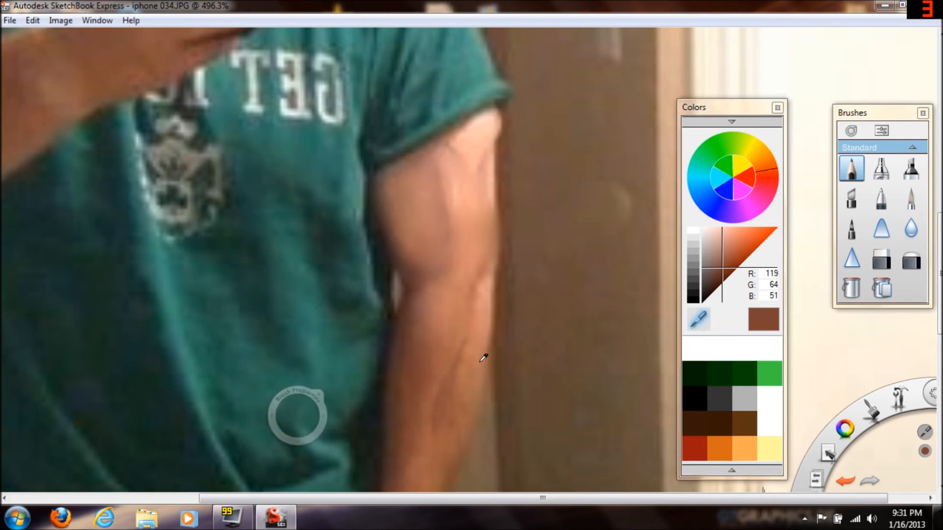
{"action": "left_click", "coordinate": [466, 387]}
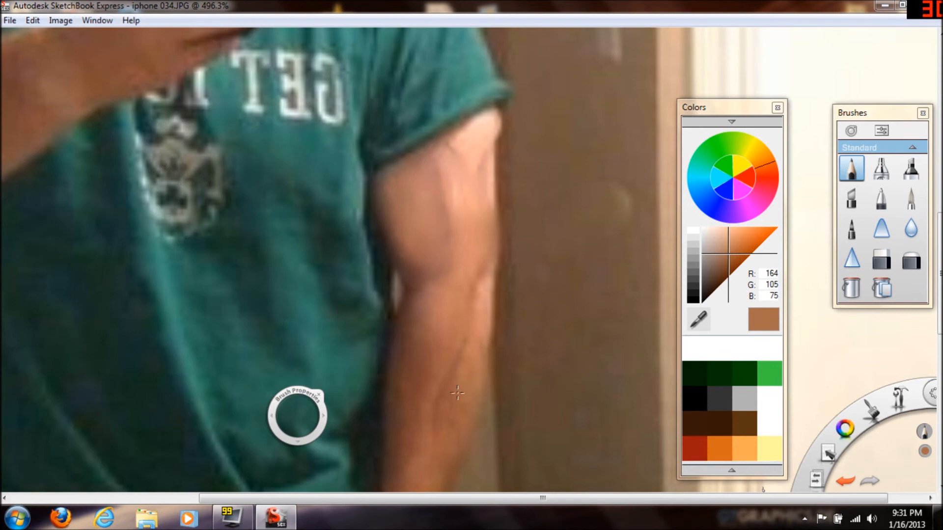
Step: Soften the muscle lines on the lowered forearm with the Blur brush and check the whole photo
{"action": "scroll", "coordinate": [448, 400], "scroll_direction": "down", "scroll_amount": 5}
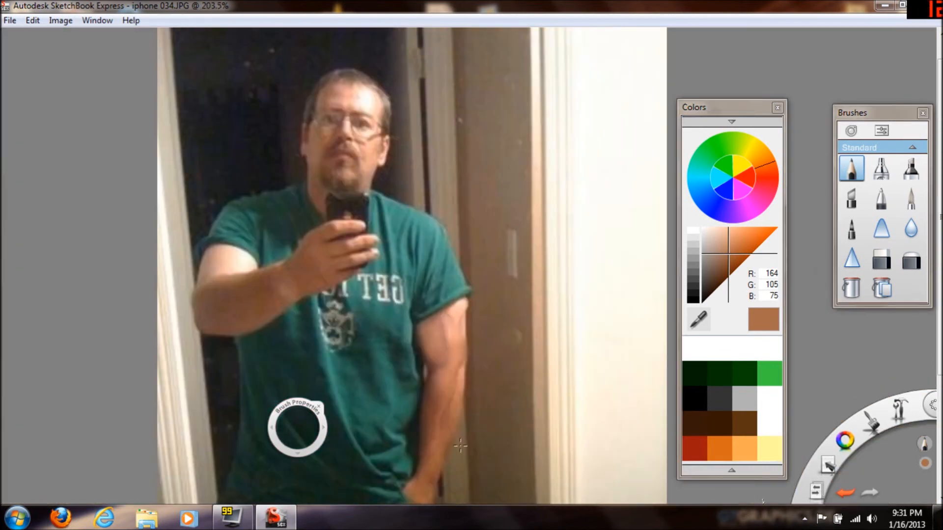
{"action": "scroll", "coordinate": [476, 466], "scroll_direction": "up", "scroll_amount": 3}
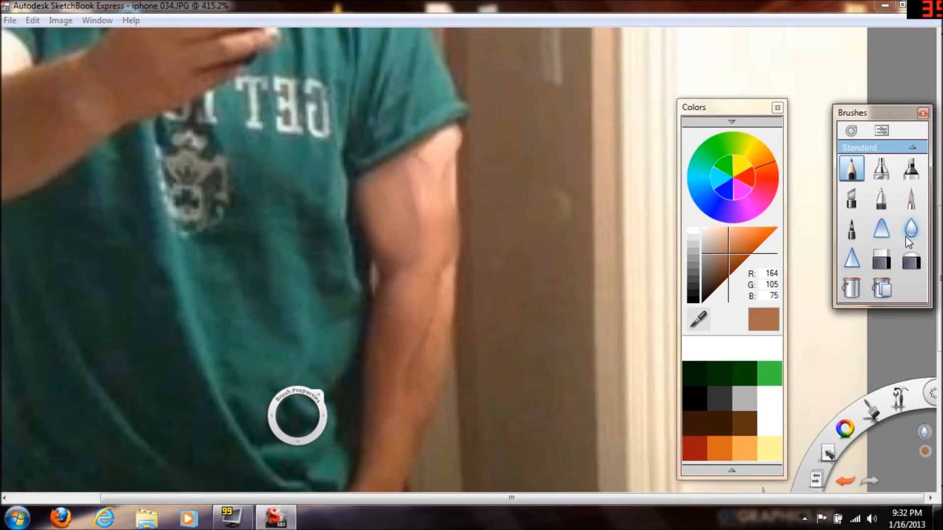
{"action": "left_click", "coordinate": [909, 230]}
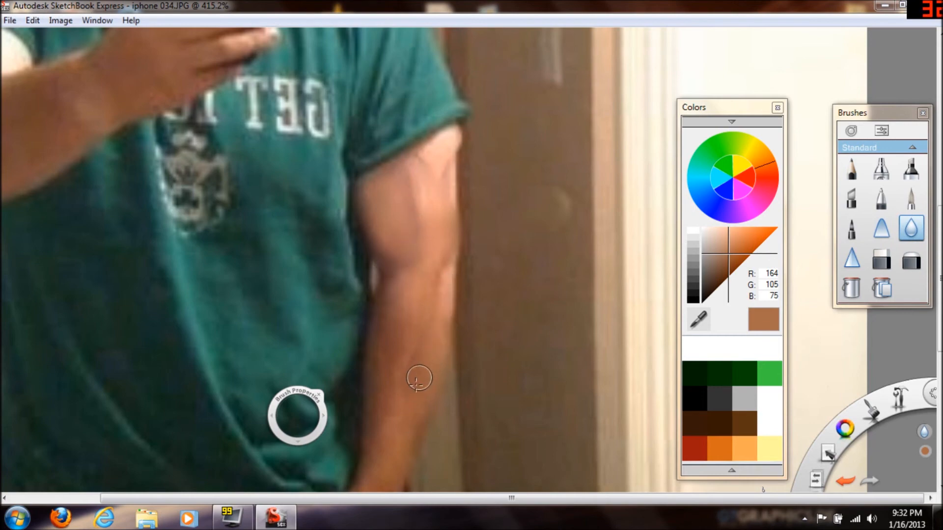
{"action": "scroll", "coordinate": [399, 393], "scroll_direction": "down", "scroll_amount": 3}
{"action": "scroll", "coordinate": [545, 422], "scroll_direction": "down", "scroll_amount": 1}
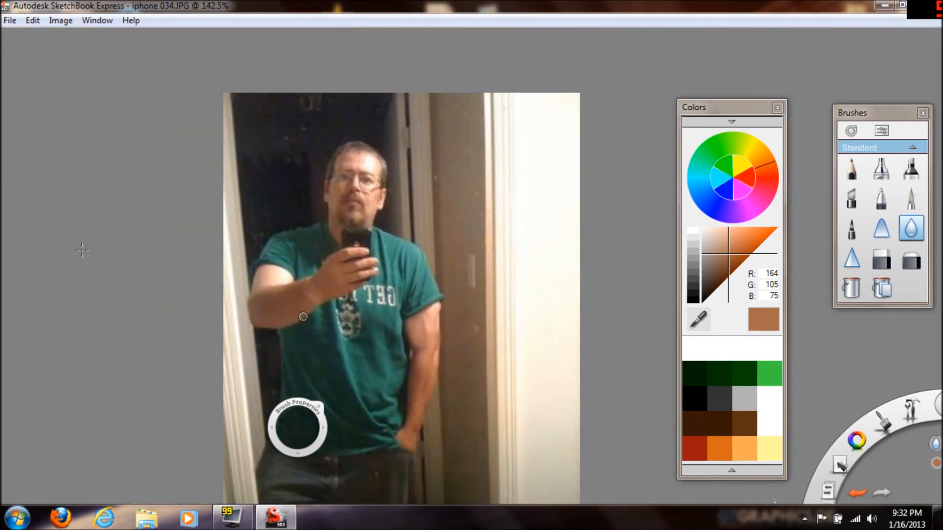
Step: Sample RGB 224, 177, 149 and draw a Pencil muscle contour on the upper part of the raised arm
{"action": "scroll", "coordinate": [426, 339], "scroll_direction": "up", "scroll_amount": 2}
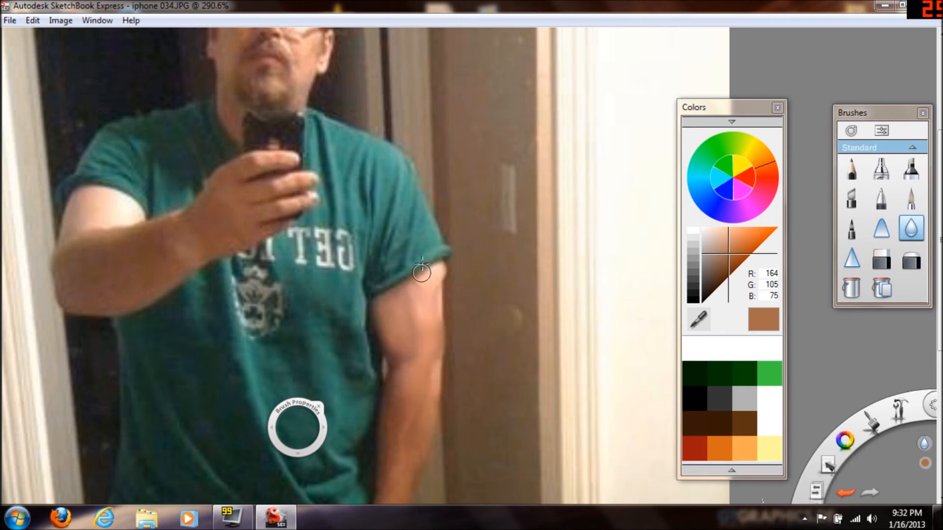
{"action": "scroll", "coordinate": [421, 263], "scroll_direction": "down", "scroll_amount": 3}
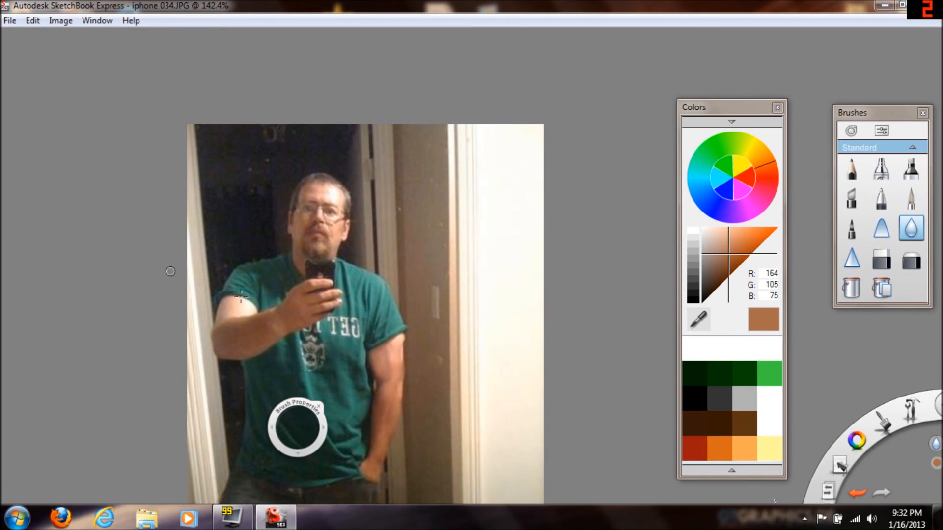
{"action": "scroll", "coordinate": [241, 302], "scroll_direction": "up", "scroll_amount": 1}
{"action": "scroll", "coordinate": [240, 302], "scroll_direction": "up", "scroll_amount": 4}
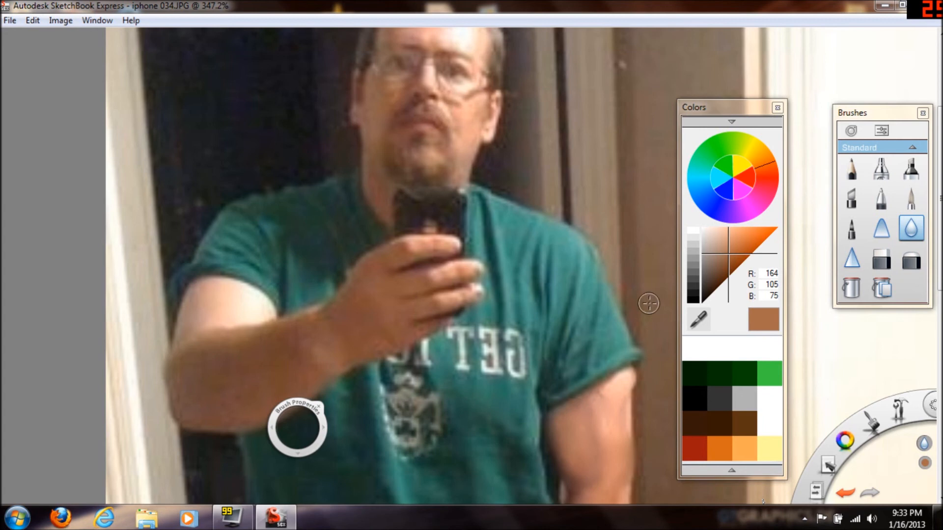
{"action": "left_click", "coordinate": [703, 325]}
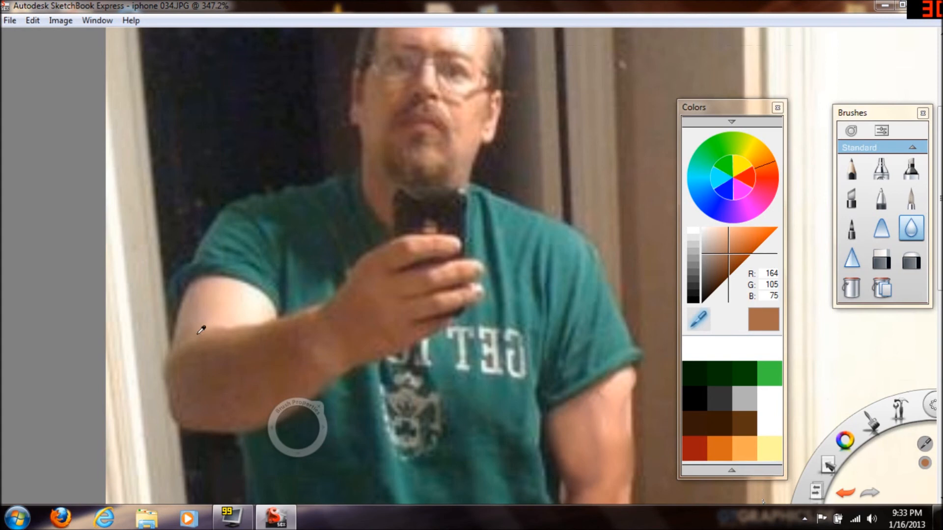
{"action": "left_click", "coordinate": [215, 303]}
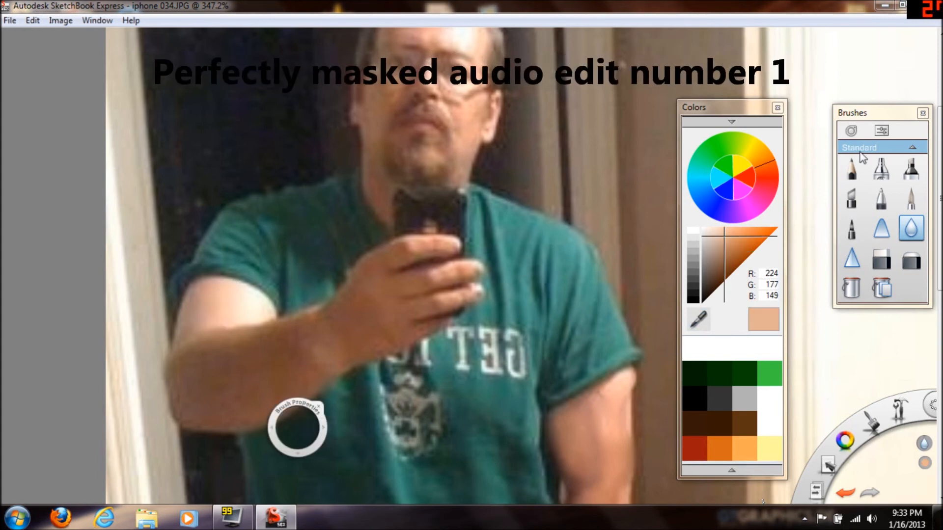
{"action": "double_click", "coordinate": [852, 170]}
{"action": "left_click", "coordinate": [588, 76]}
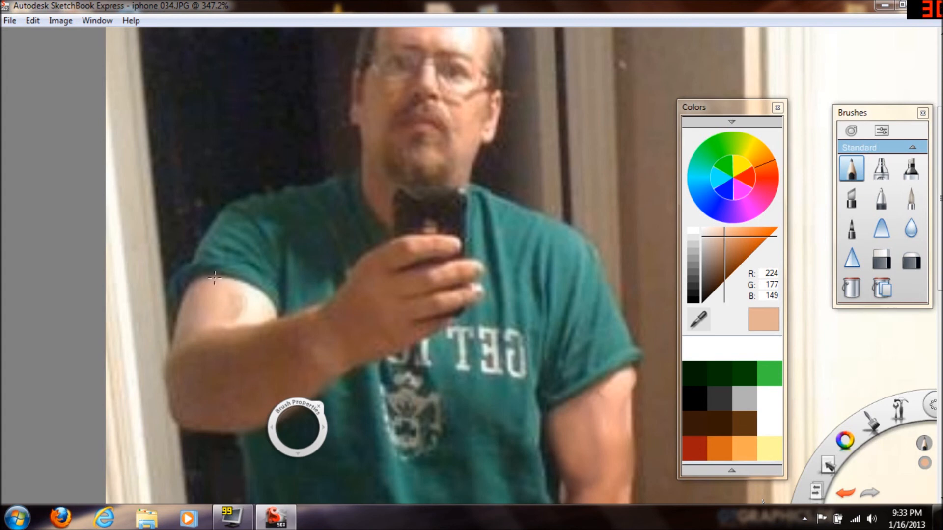
{"action": "double_click", "coordinate": [852, 170]}
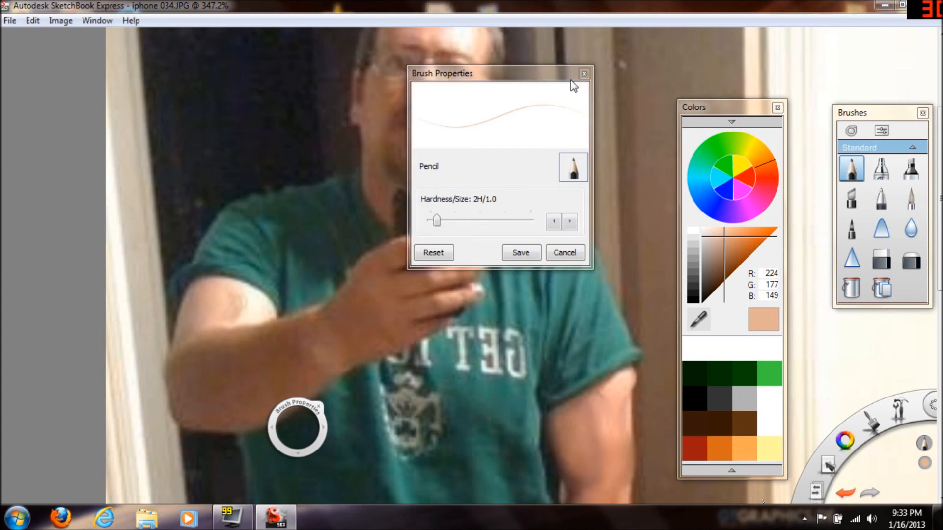
{"action": "left_click", "coordinate": [565, 252]}
{"action": "left_click", "coordinate": [703, 271]}
Step: Shade the raised upper arm below the sleeve with RGB 204, 165, 157, and sample RGB 147, 124, 119 at its outer edge
{"action": "left_click", "coordinate": [698, 319]}
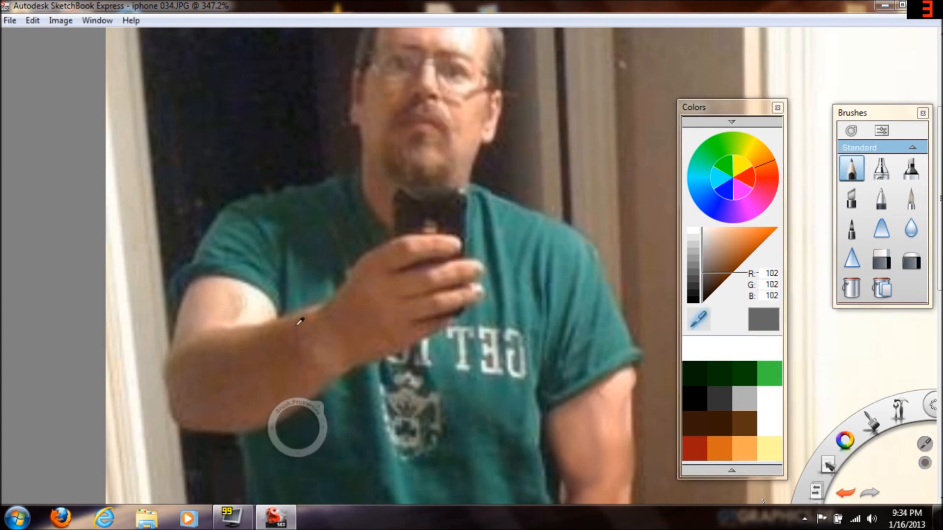
{"action": "left_click", "coordinate": [205, 292]}
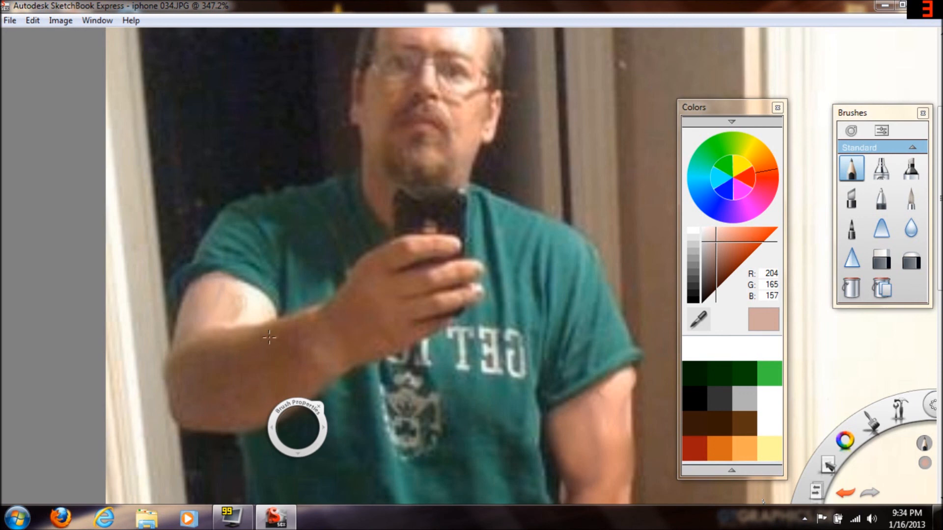
{"action": "left_click", "coordinate": [698, 320]}
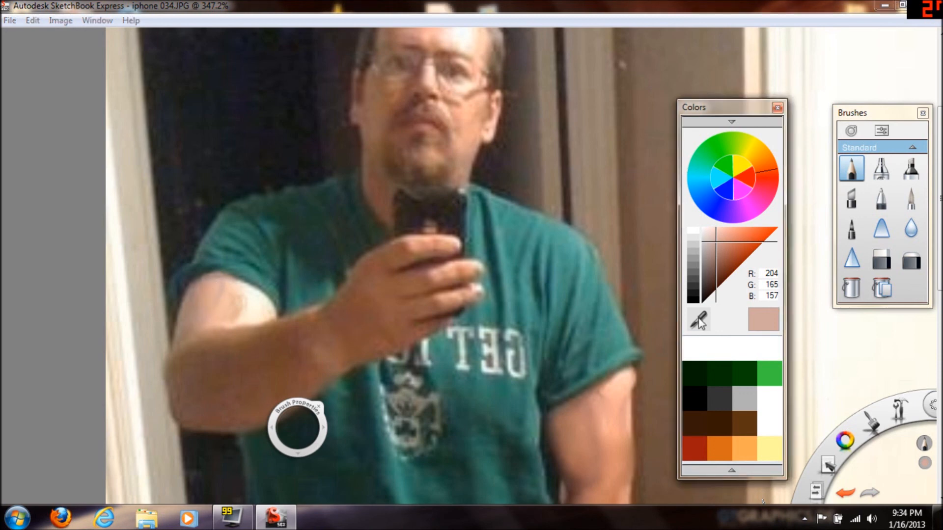
{"action": "left_click", "coordinate": [190, 293]}
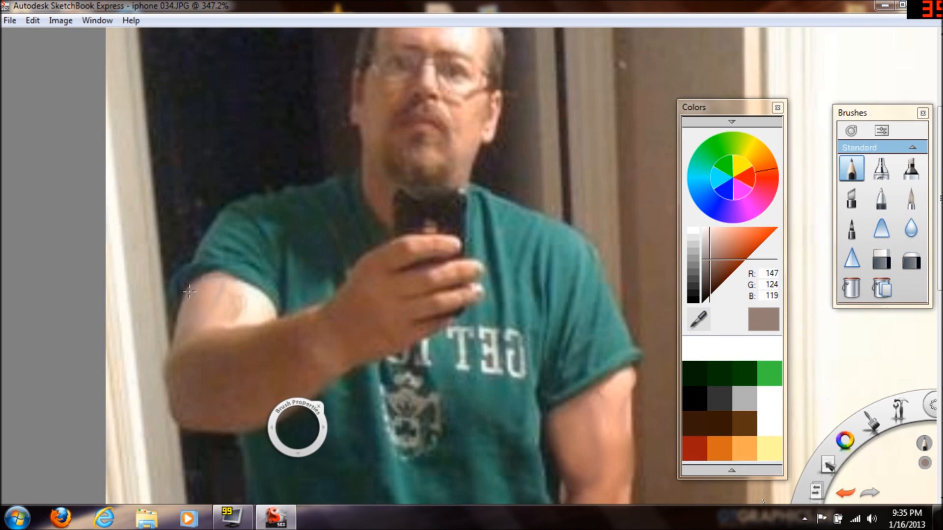